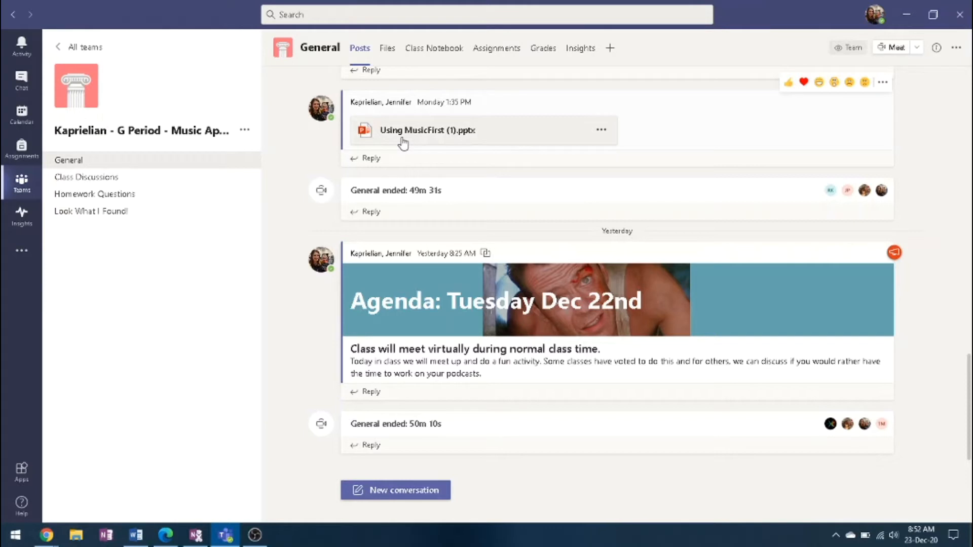
Open the Using MusicFirst (1).pptx presentation at the How to Log in slide, and switch to the MusicFirst dashboard in Chrome
click(404, 135)
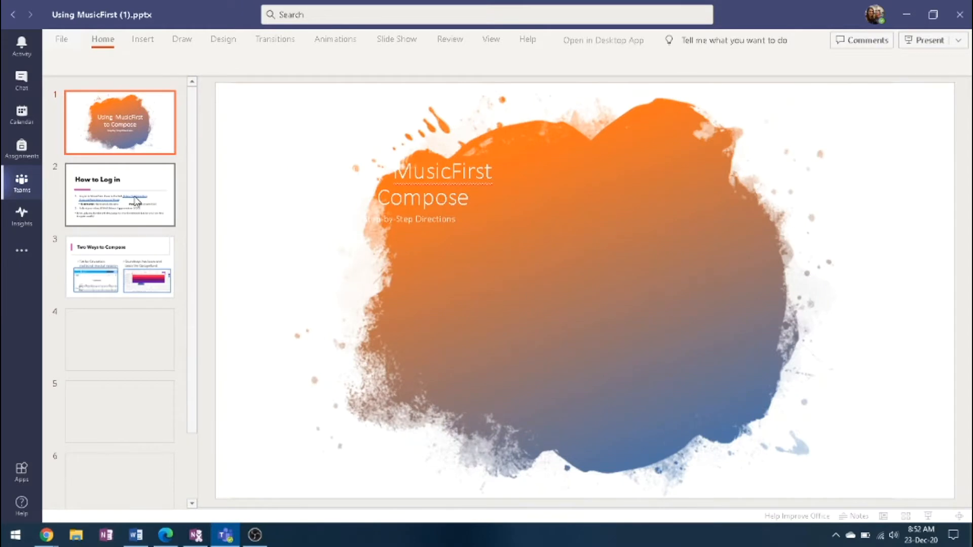
click(136, 201)
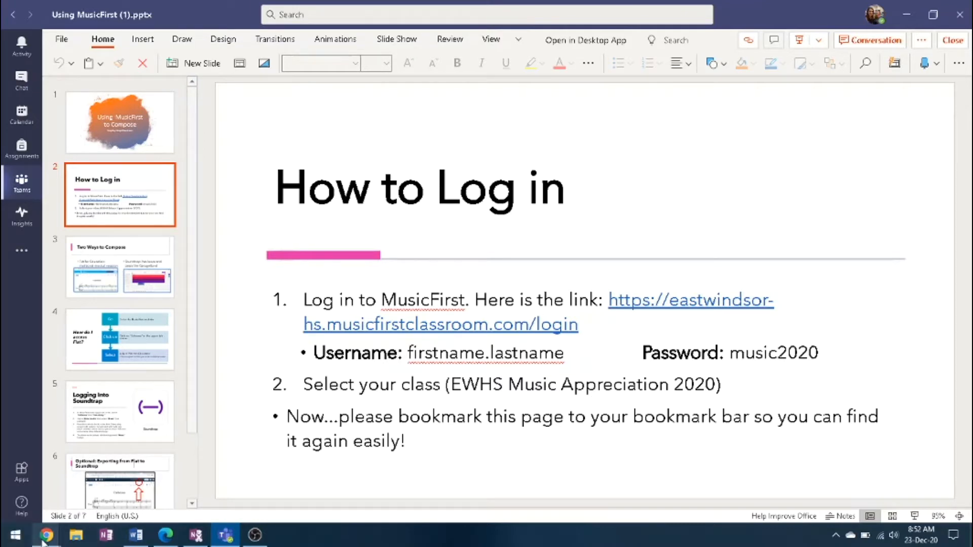
mouse_move(44, 537)
click(97, 460)
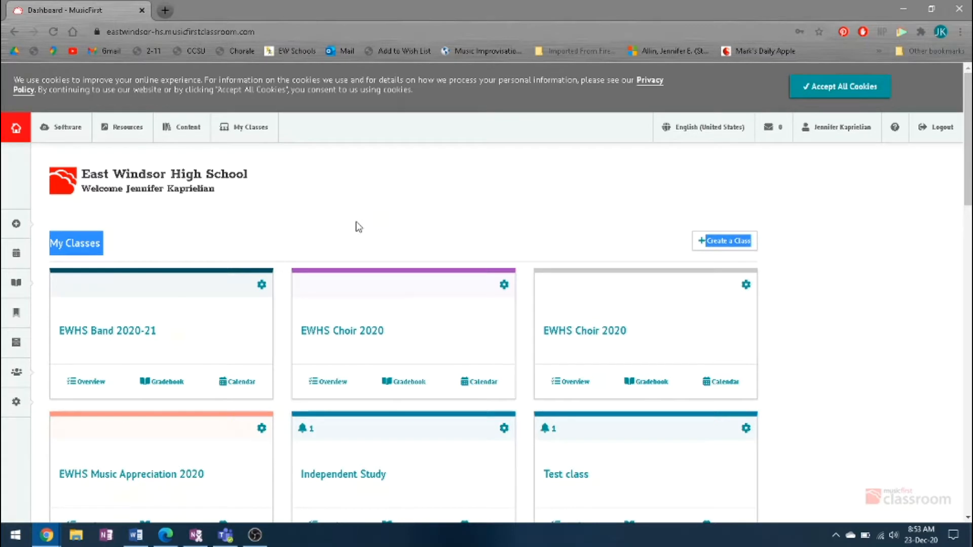
Bookmark the MusicFirst dashboard page under the name MusicFirst
click(818, 32)
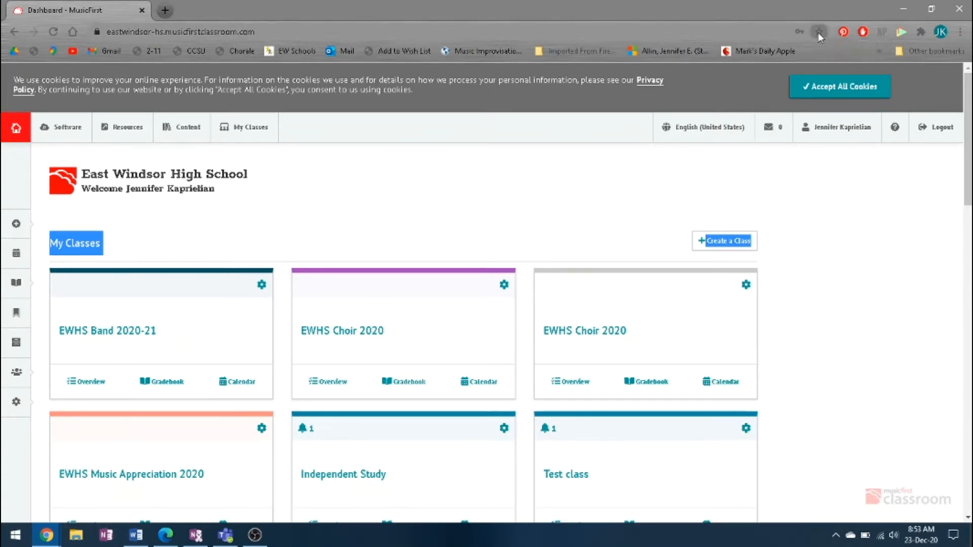
click(725, 87)
drag(721, 83, 625, 92)
key(BackSpace)
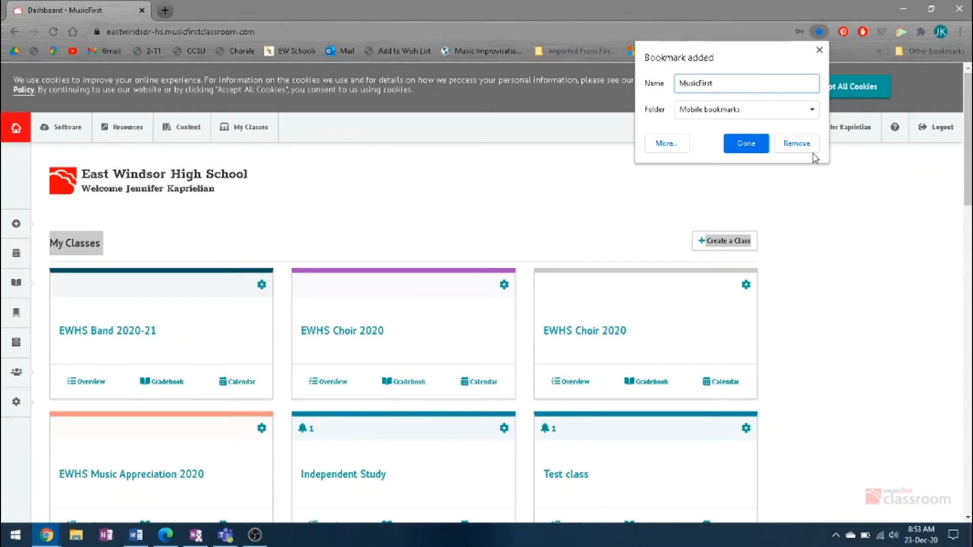
click(747, 143)
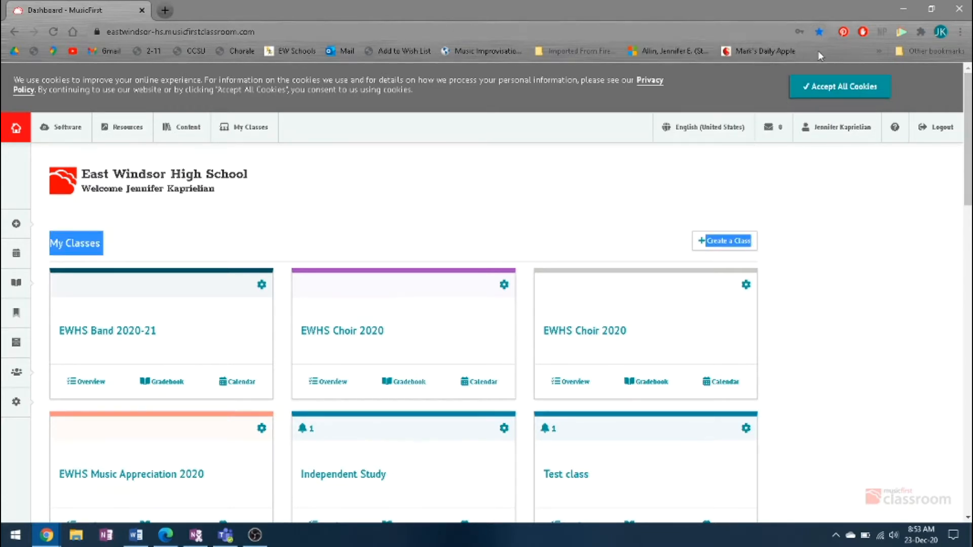
Move the MusicFirst bookmark from the overflow list onto the visible bookmarks bar and check the option that shows the bar
click(878, 51)
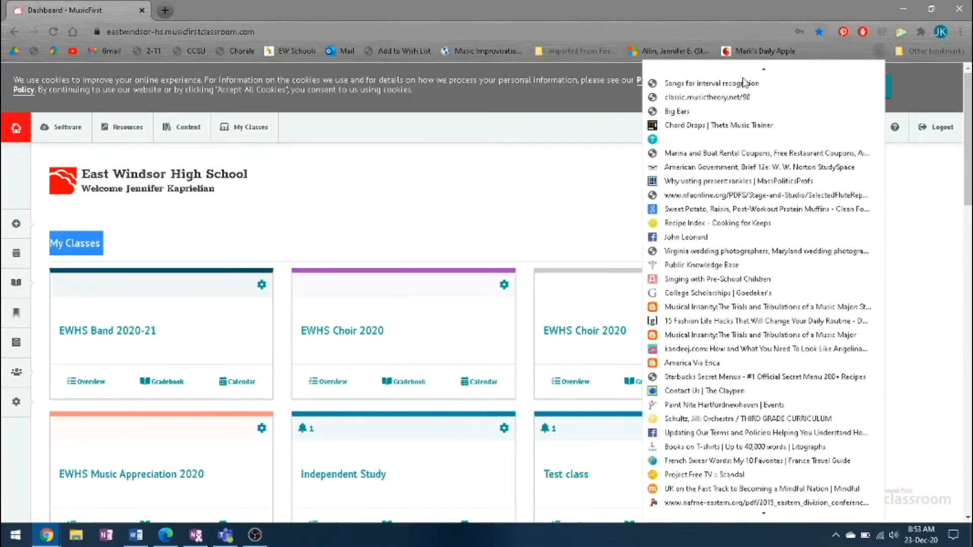
scroll(778, 282, down, 2)
scroll(779, 251, down, 8)
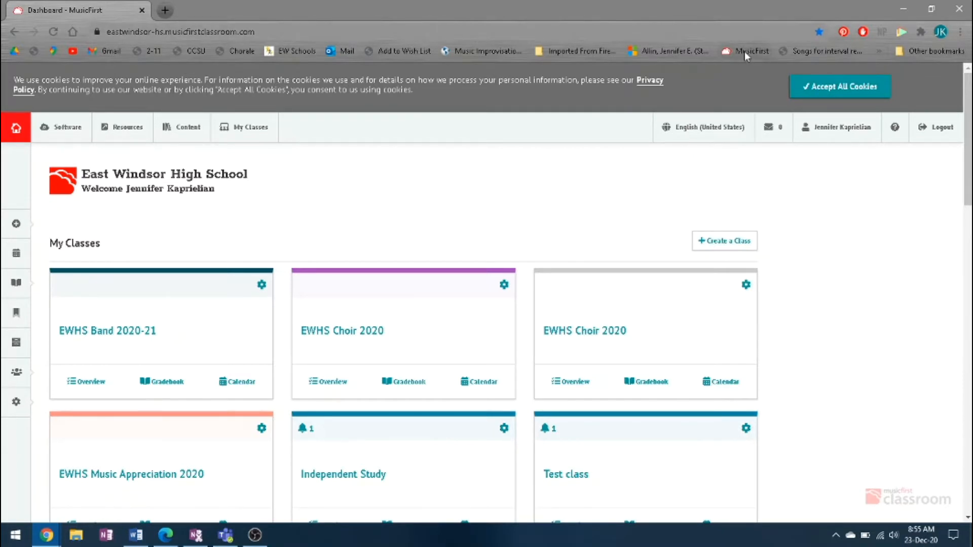
right_click(868, 54)
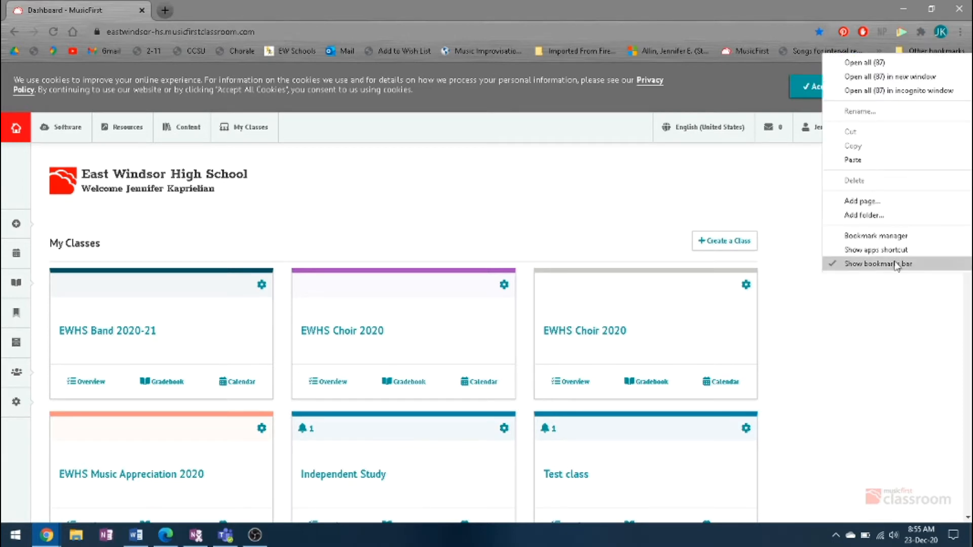
key(Escape)
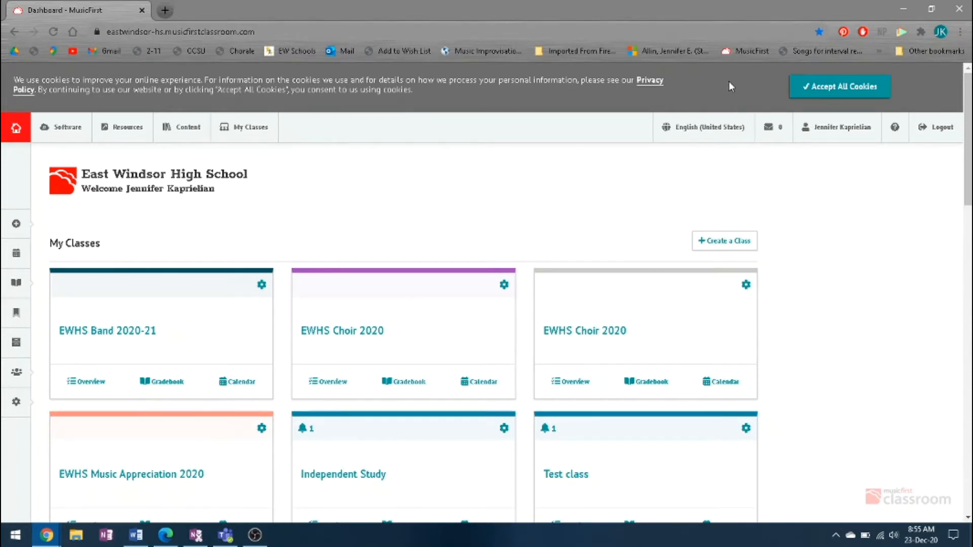
Launch Soundtrap from the MusicFirst software and start a new podcast project in its studio
click(68, 130)
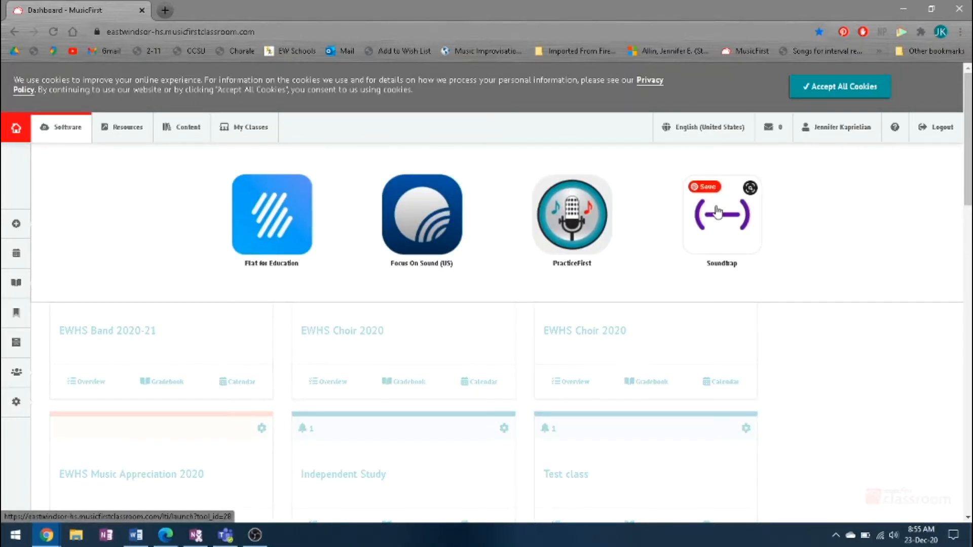
click(717, 212)
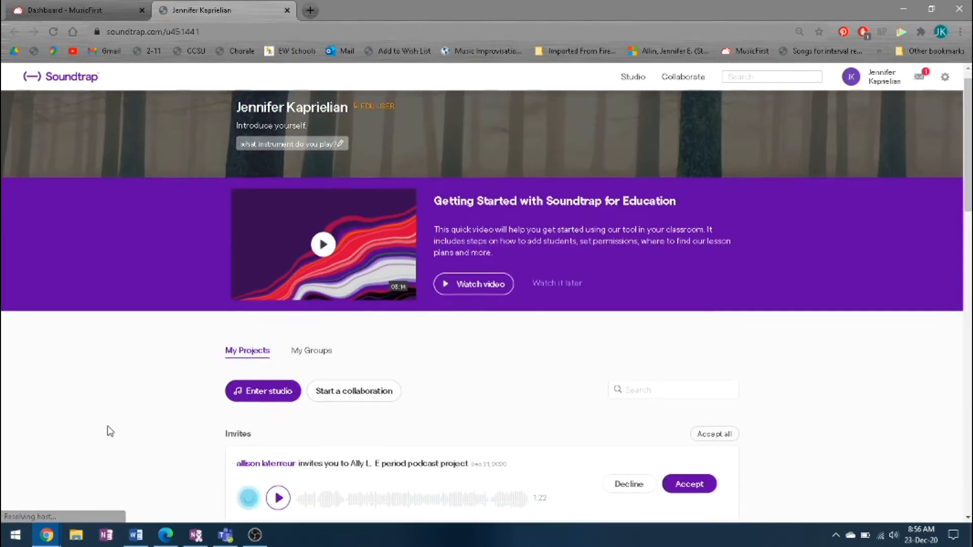
scroll(110, 432, down, 2)
click(273, 293)
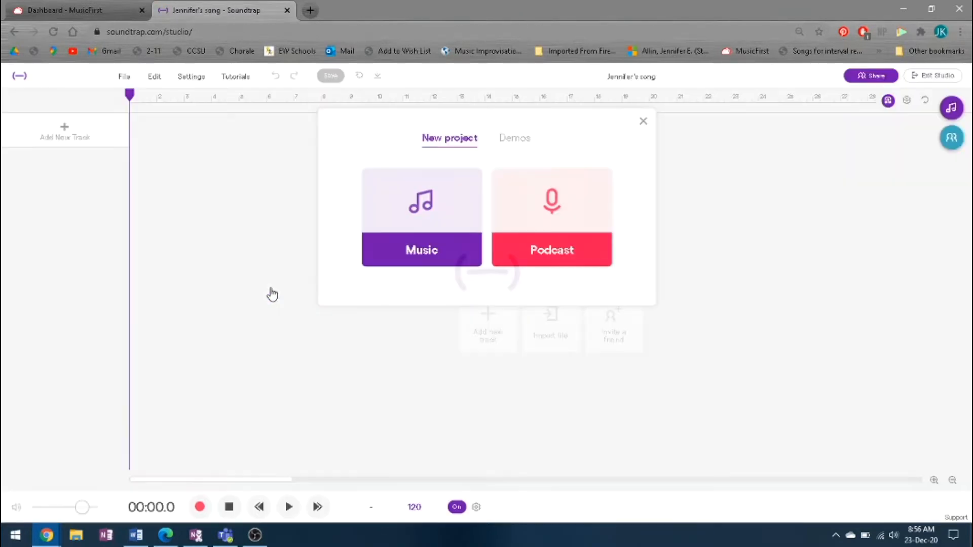
click(558, 201)
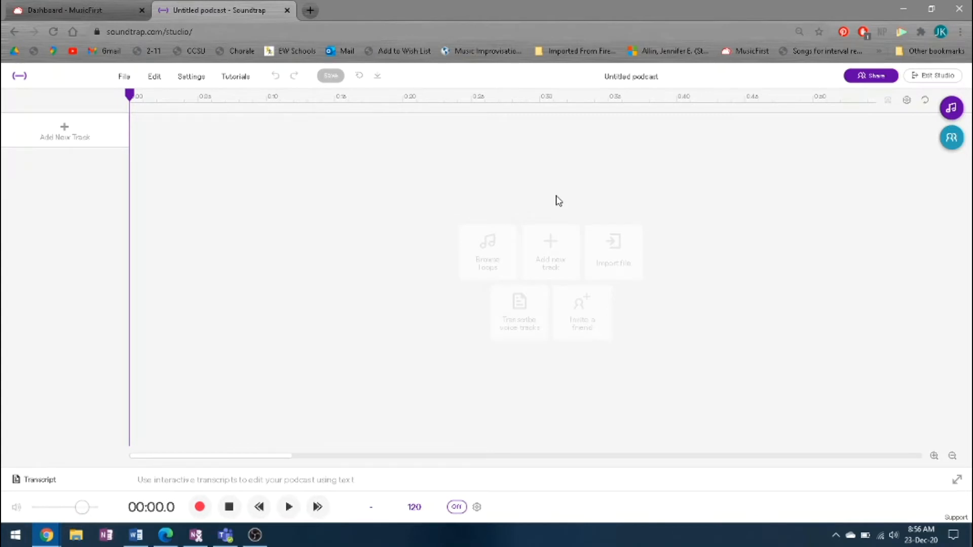
Add a voice and microphone track to the podcast and allow Soundtrap to use the microphone
click(76, 133)
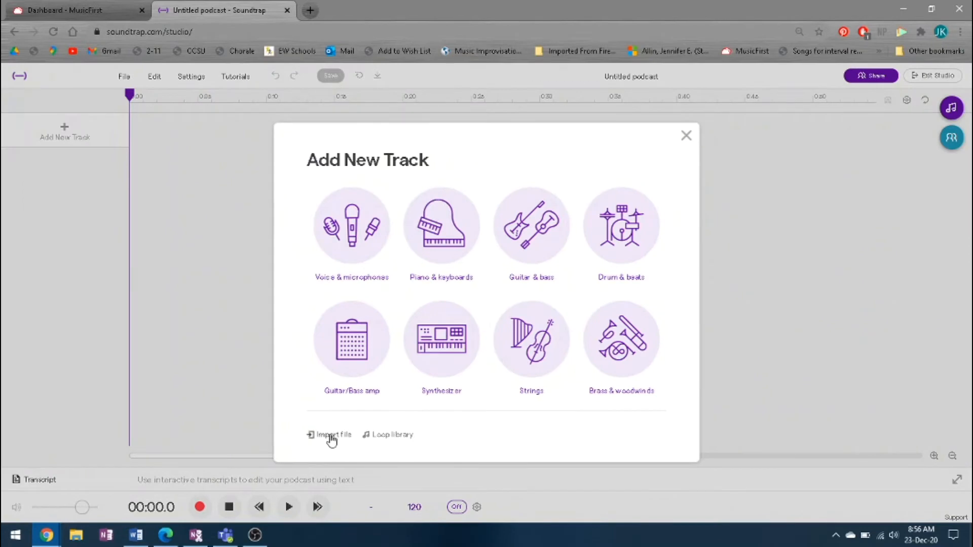
click(71, 209)
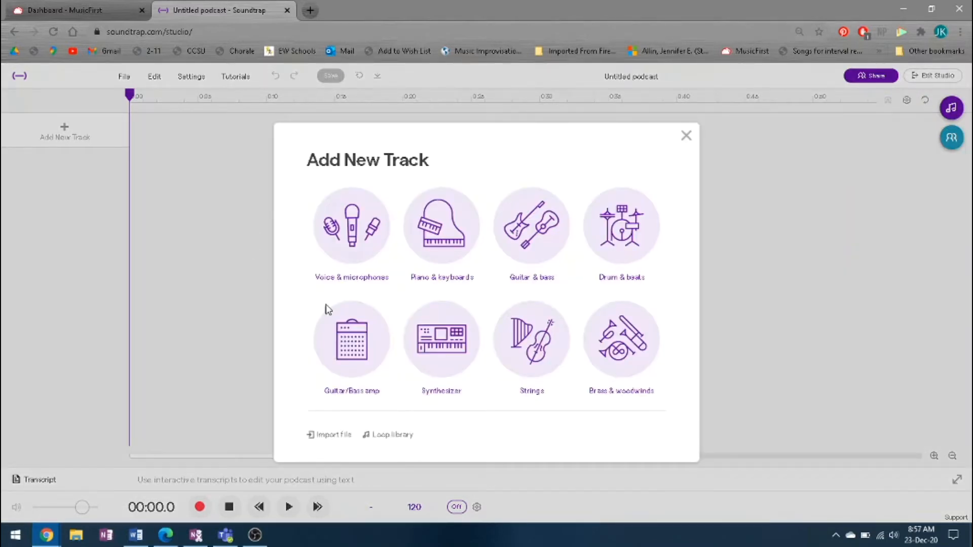
click(361, 245)
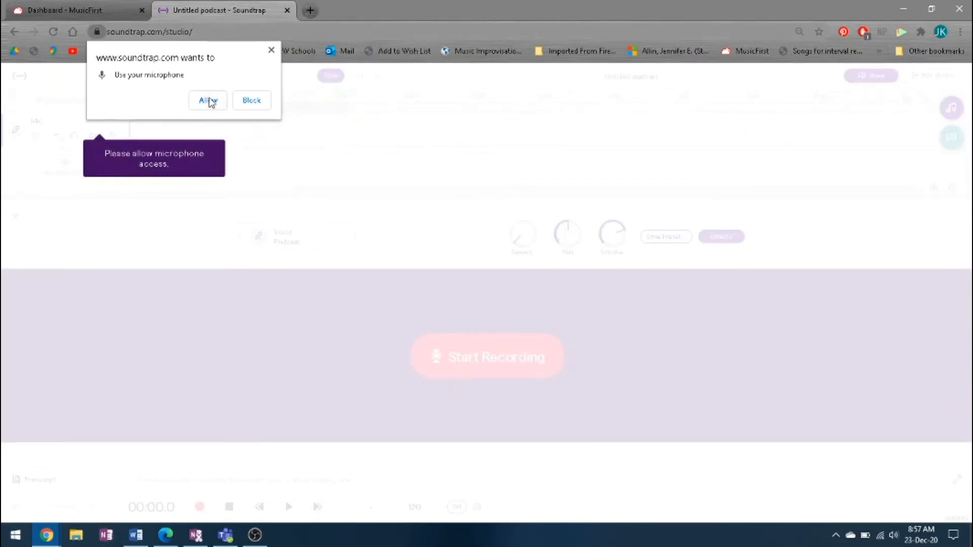
click(208, 101)
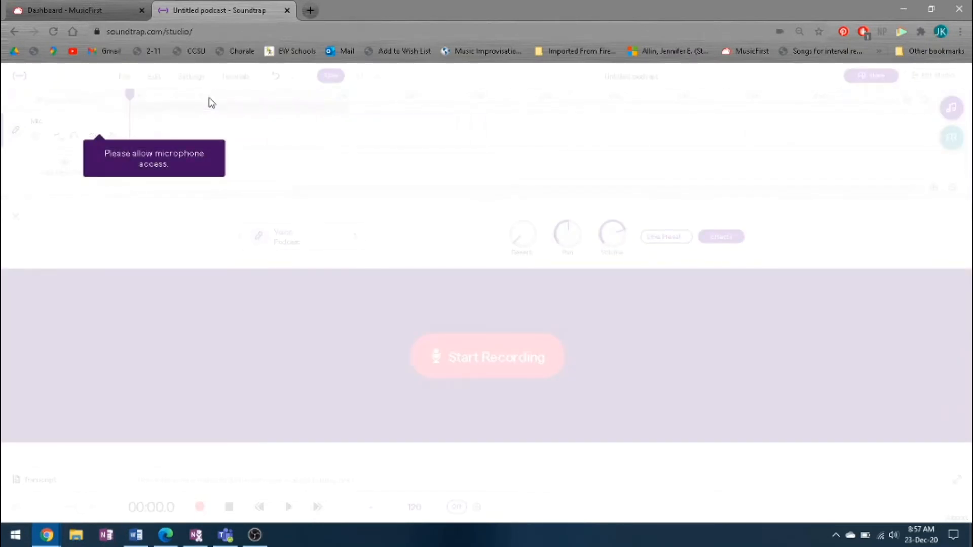
Record a voice clip about 10 seconds long on the Mic track and close the instrument panel
click(505, 366)
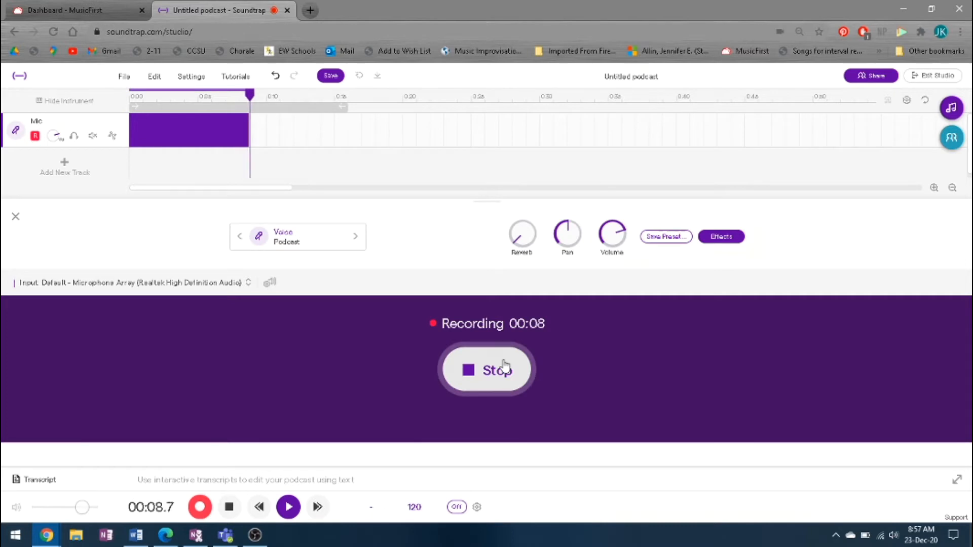
click(504, 364)
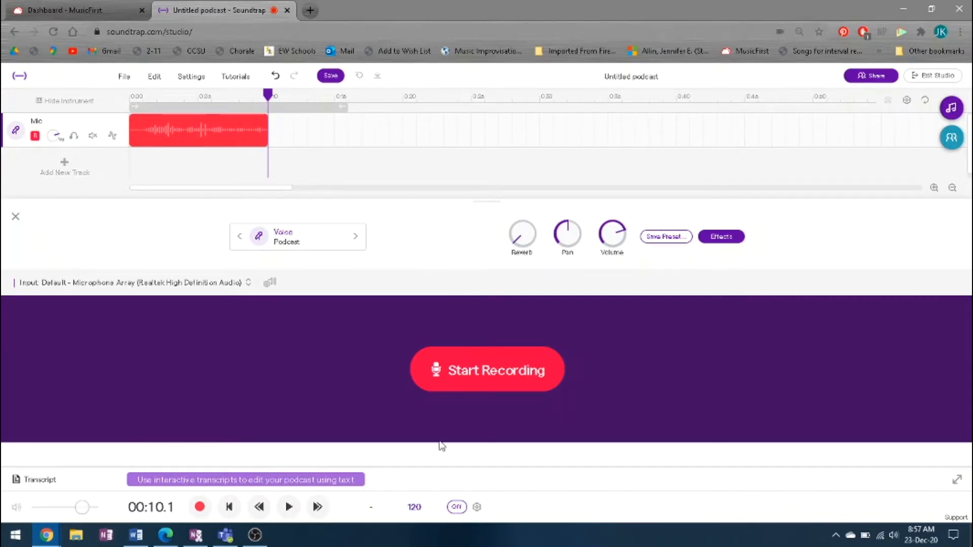
click(16, 218)
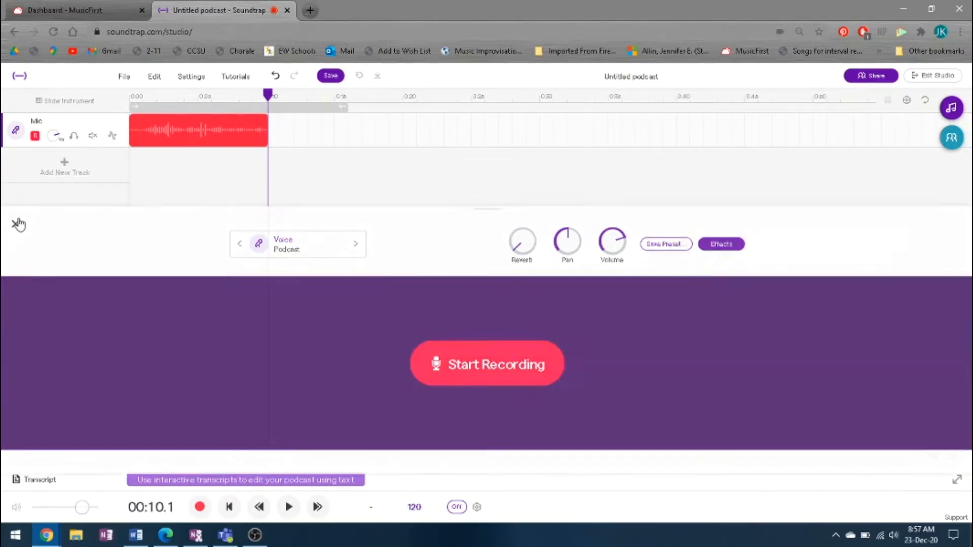
Place the playhead at about 9.8 seconds, near the first clip's end, and record a second clip until about 18 seconds
click(142, 103)
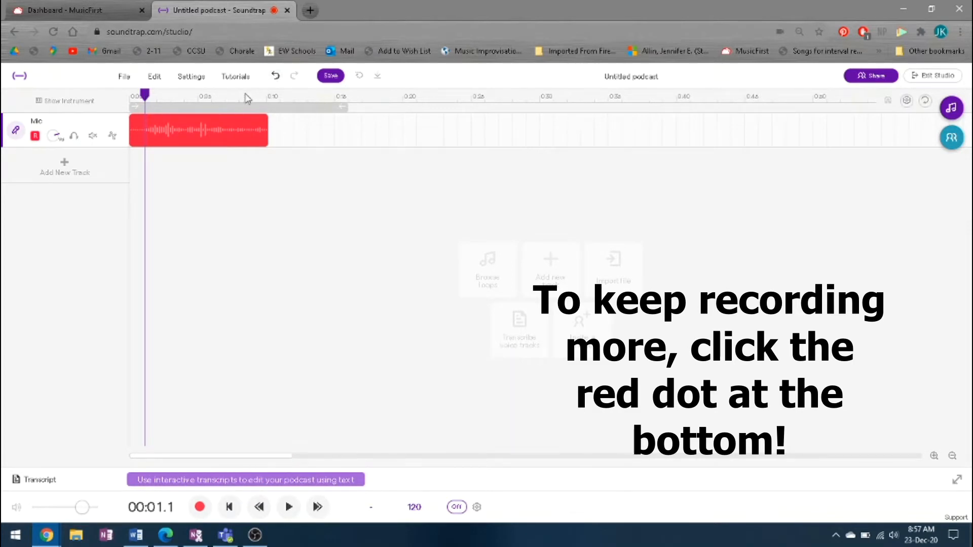
click(265, 101)
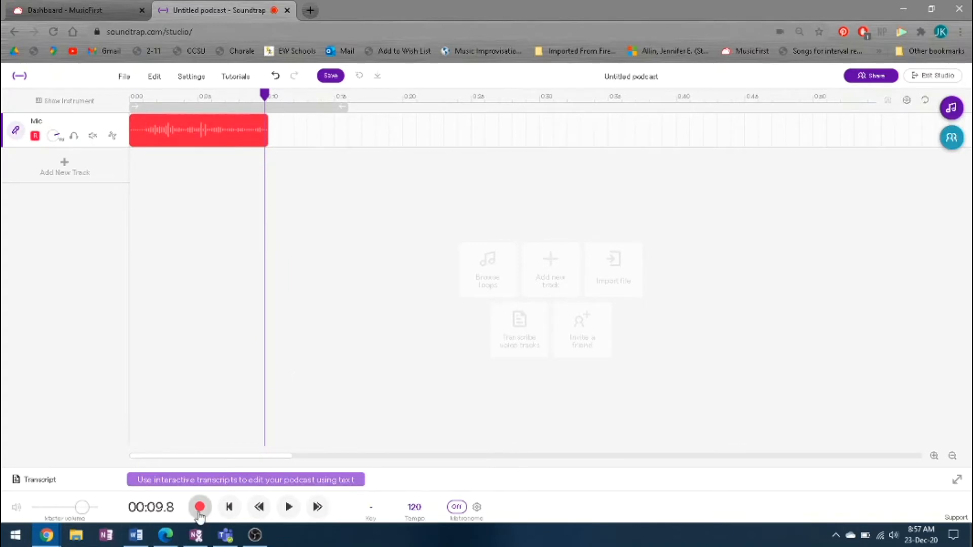
click(200, 508)
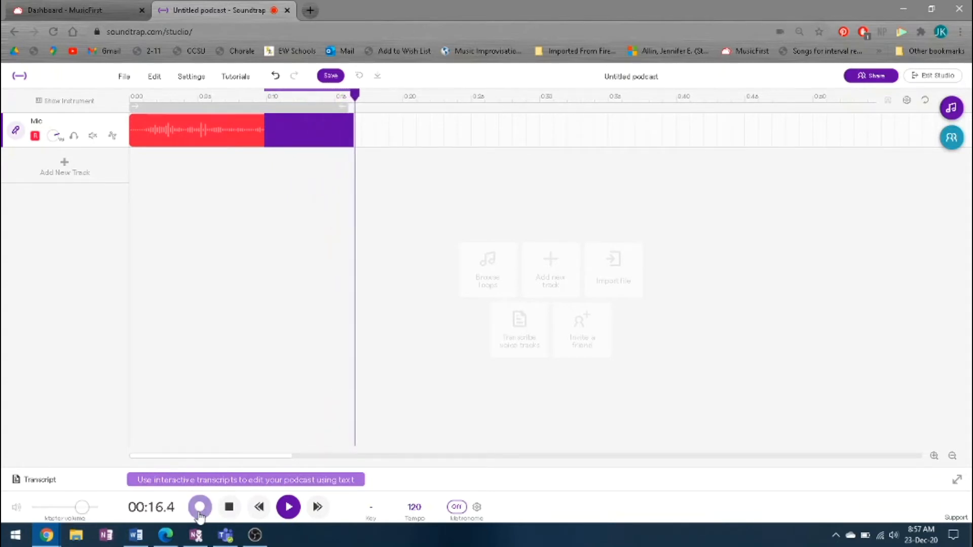
click(229, 507)
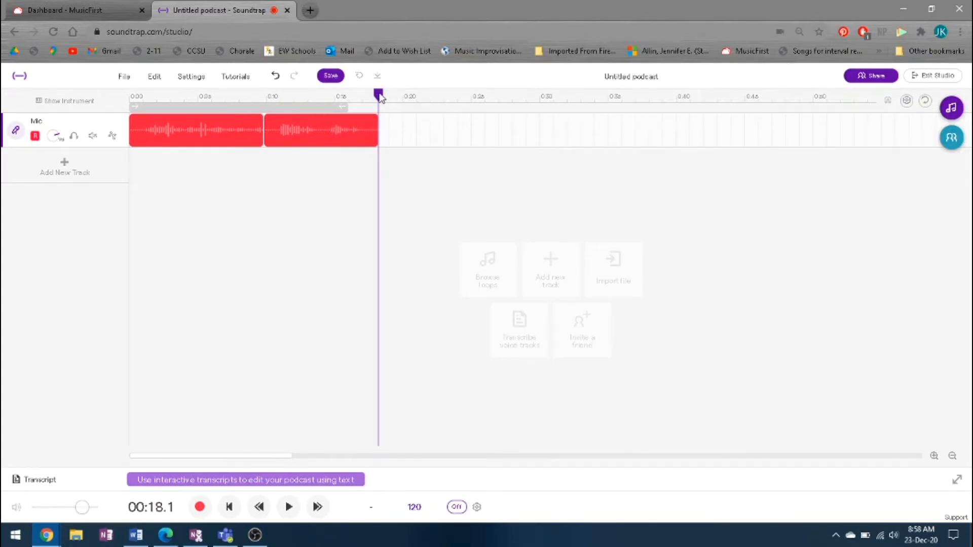
Play the second clip from about 10 seconds to 14 seconds and split the region at that point
drag(381, 98, 271, 99)
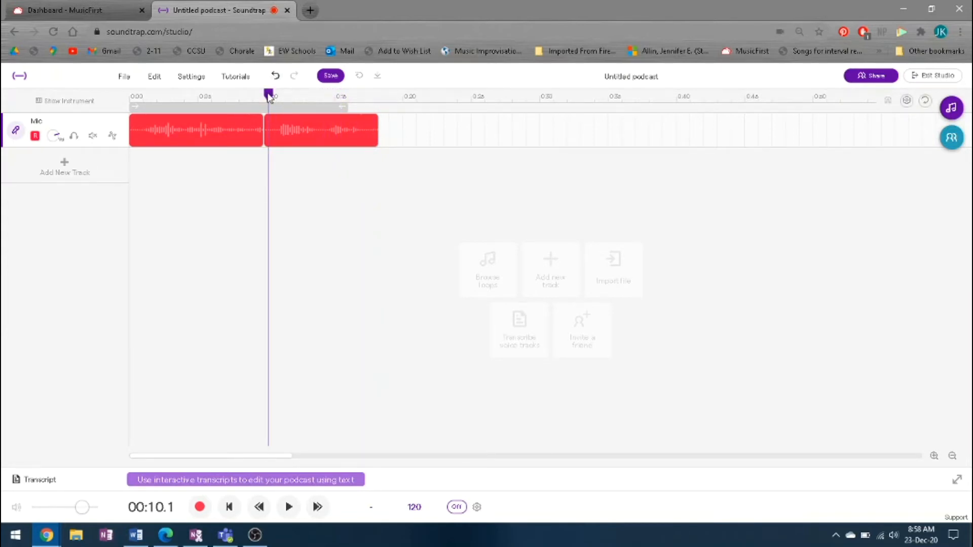
key(space)
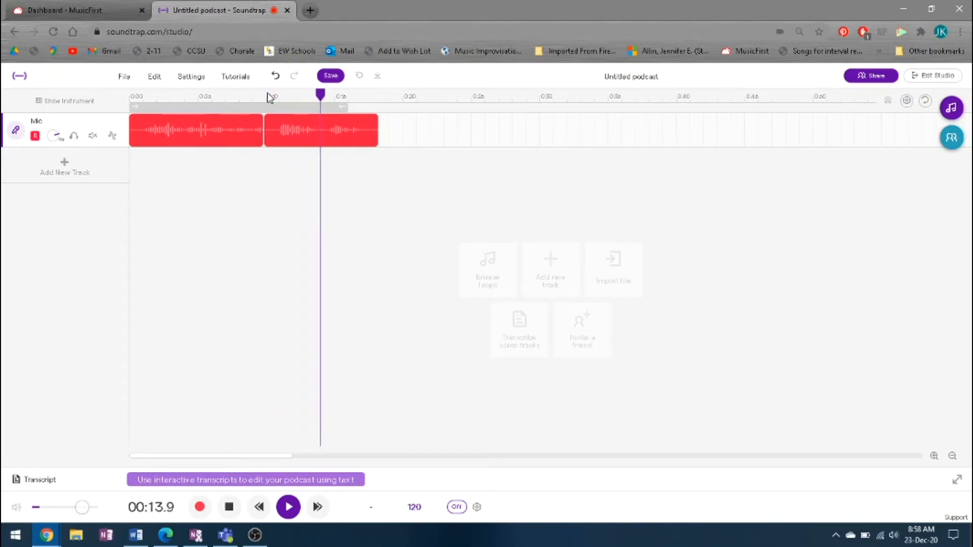
key(space)
mouse_move(309, 119)
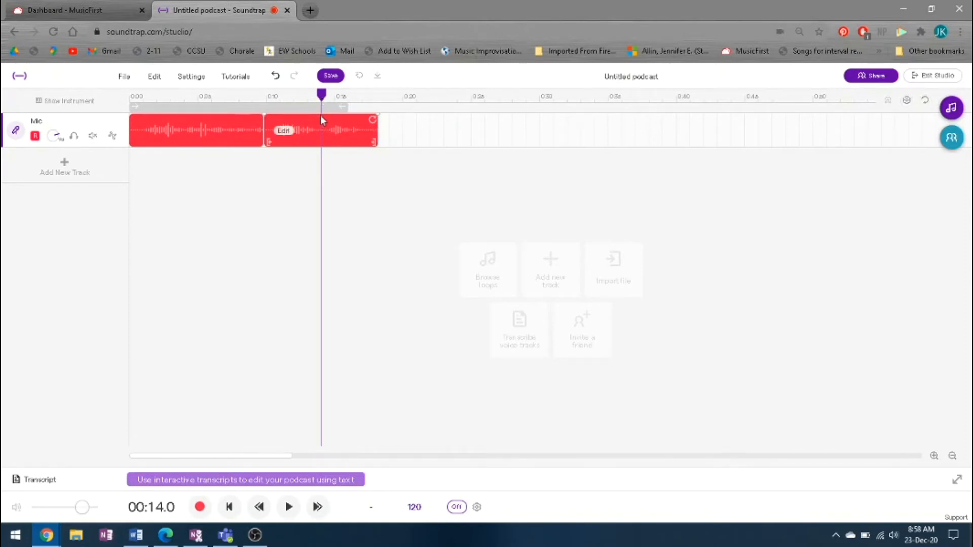
right_click(321, 116)
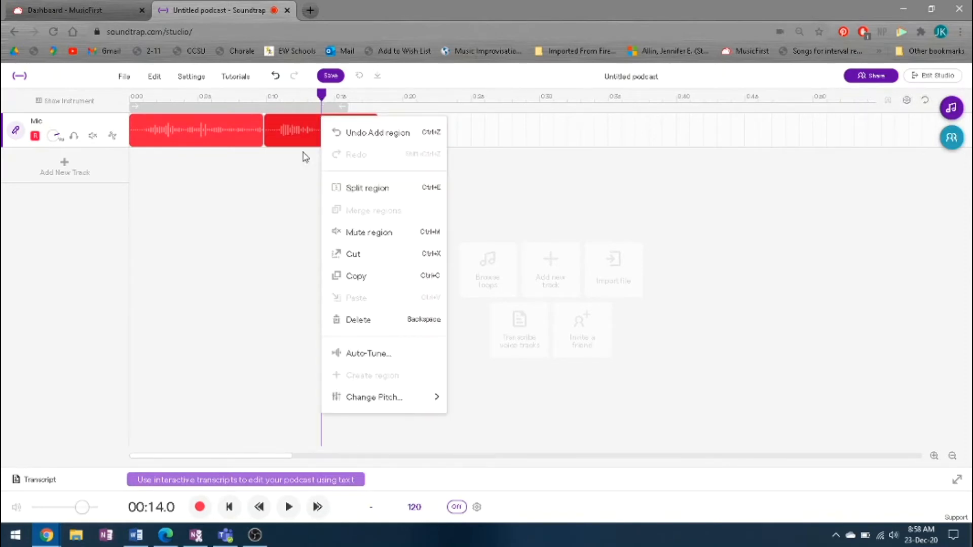
click(410, 193)
Delete the middle clip between about 10 and 14 seconds, and undo the deletion
mouse_move(294, 129)
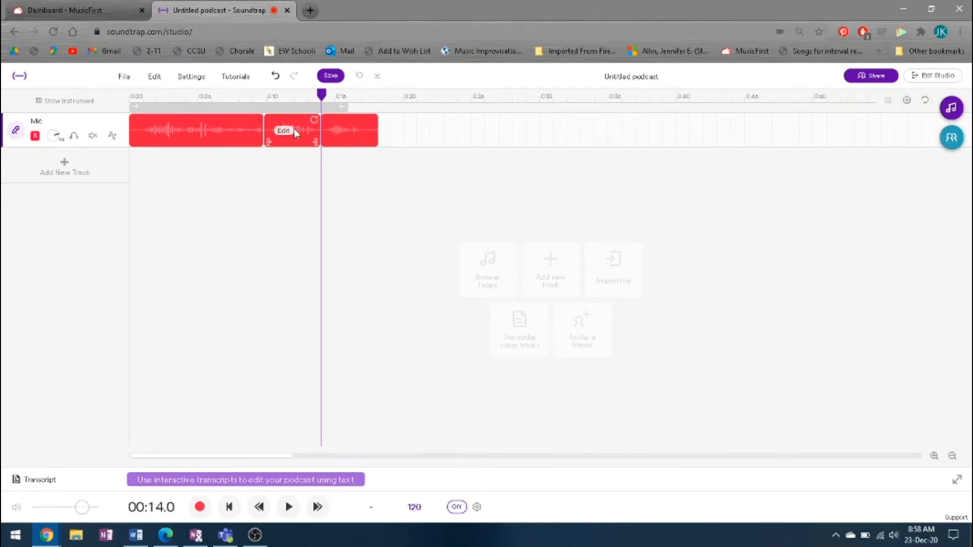
click(299, 134)
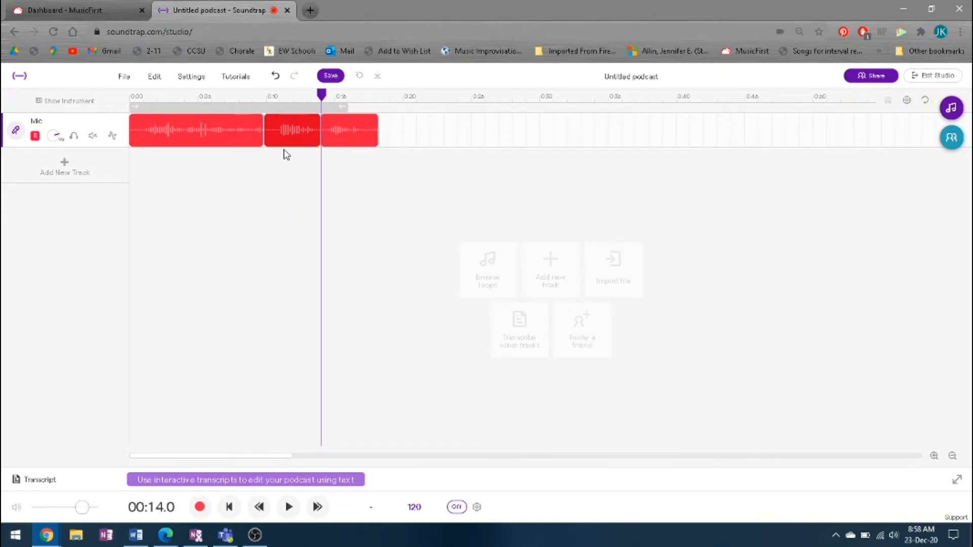
key(Delete)
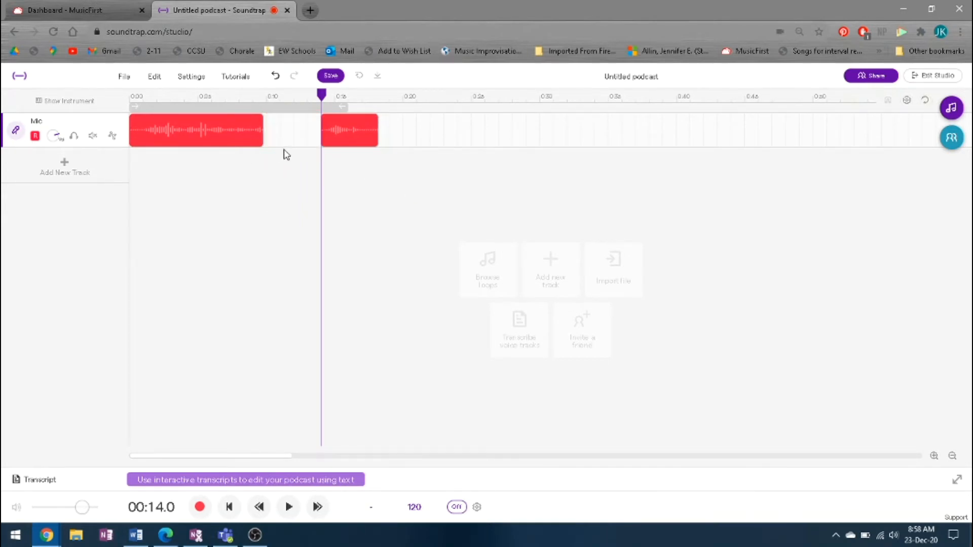
key(ctrl+z)
Adjust the last clip's start edge across the middle section, leaving the clip starting at about 10 seconds
mouse_move(337, 141)
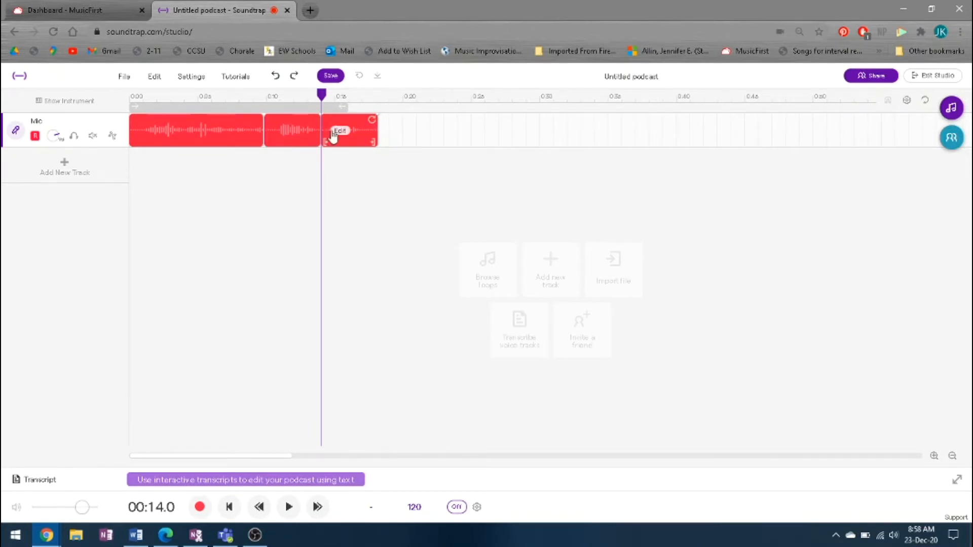
drag(324, 133, 265, 136)
click(269, 141)
drag(269, 142, 327, 144)
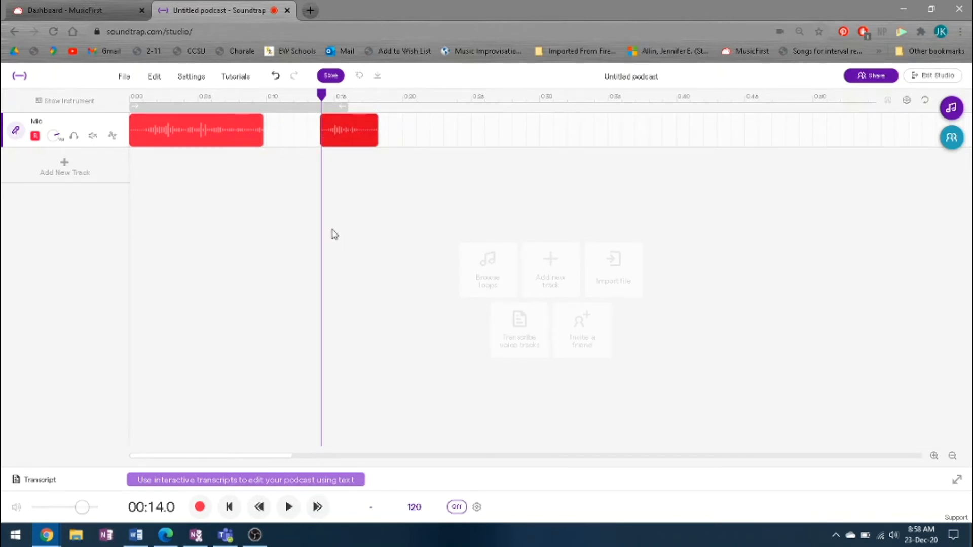
drag(323, 143, 269, 140)
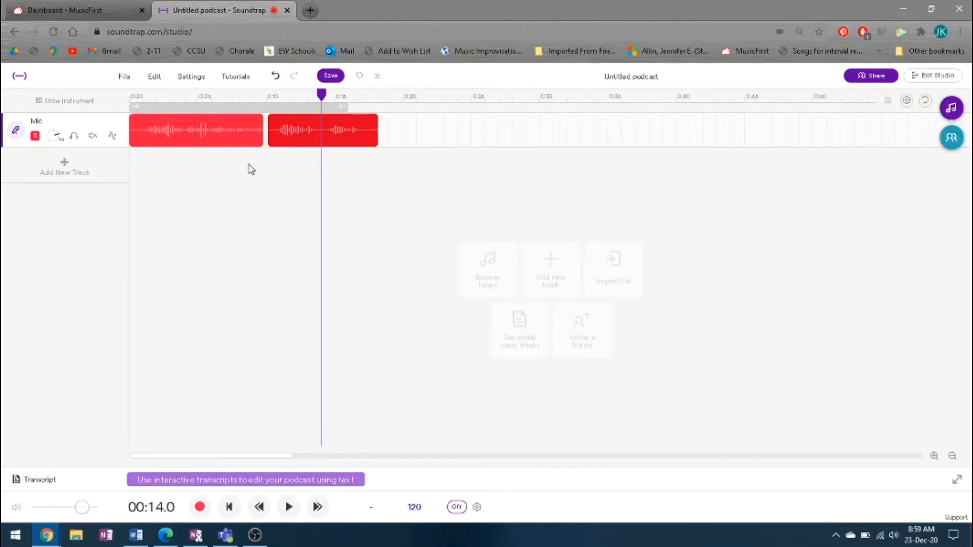
Move the second voice clip farther along the track and back beside the first clip, leaving it at about 10 to 14 seconds
mouse_move(275, 131)
drag(303, 142, 402, 147)
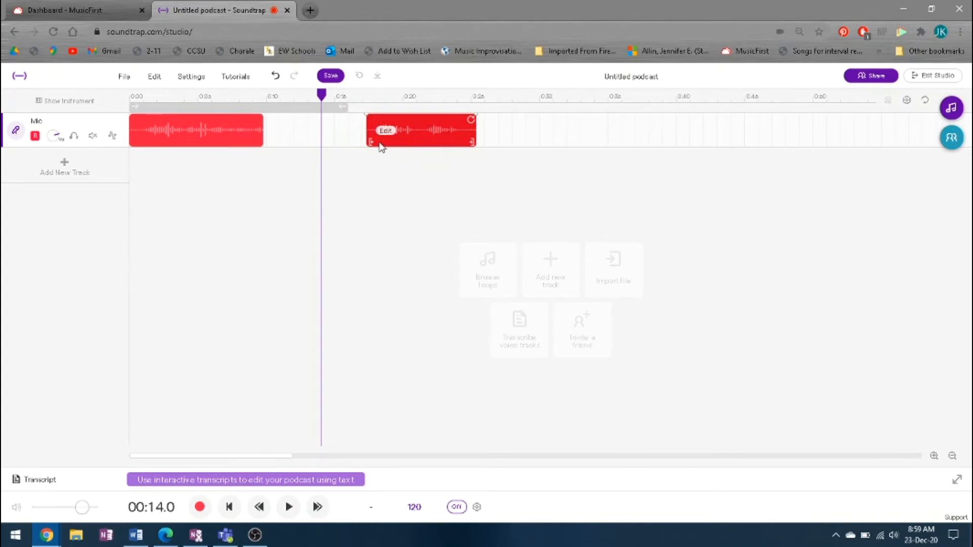
drag(416, 146, 281, 144)
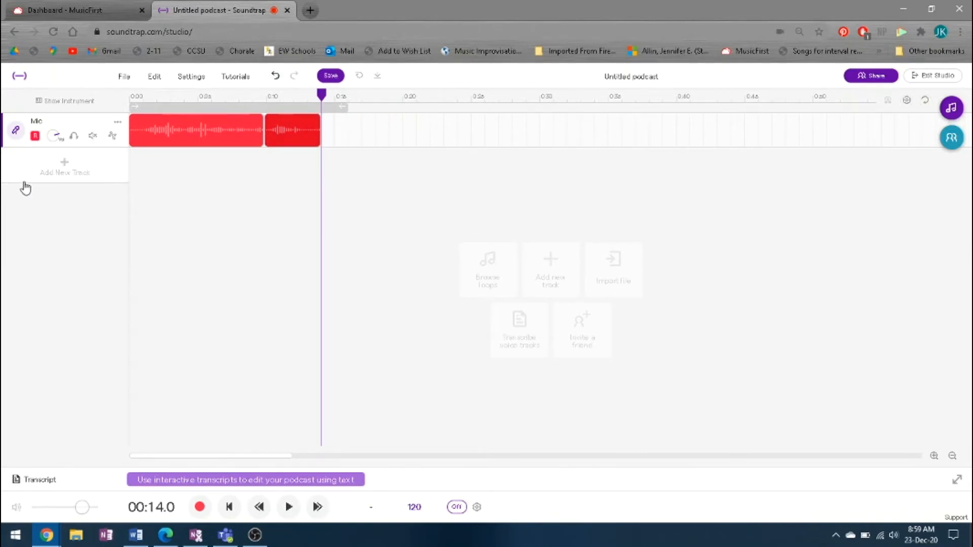
click(66, 170)
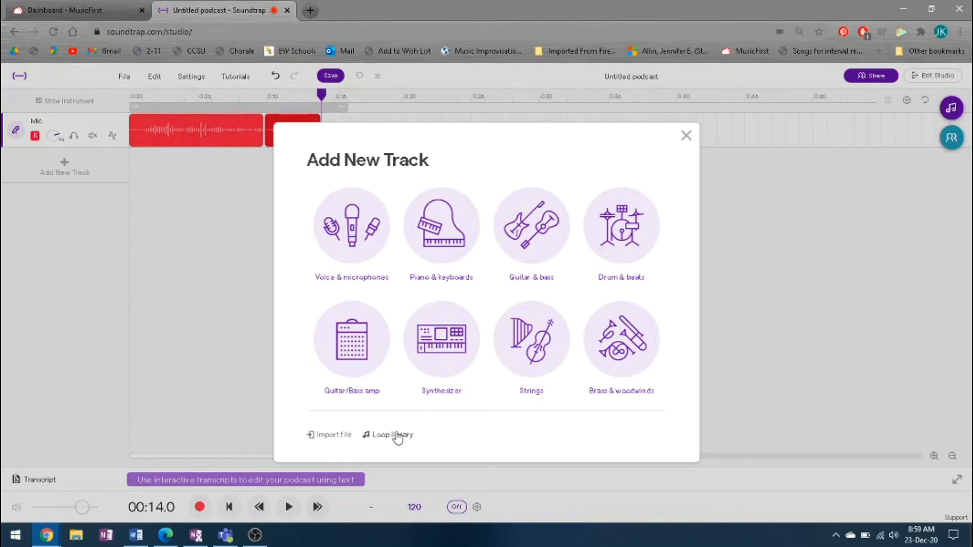
click(398, 435)
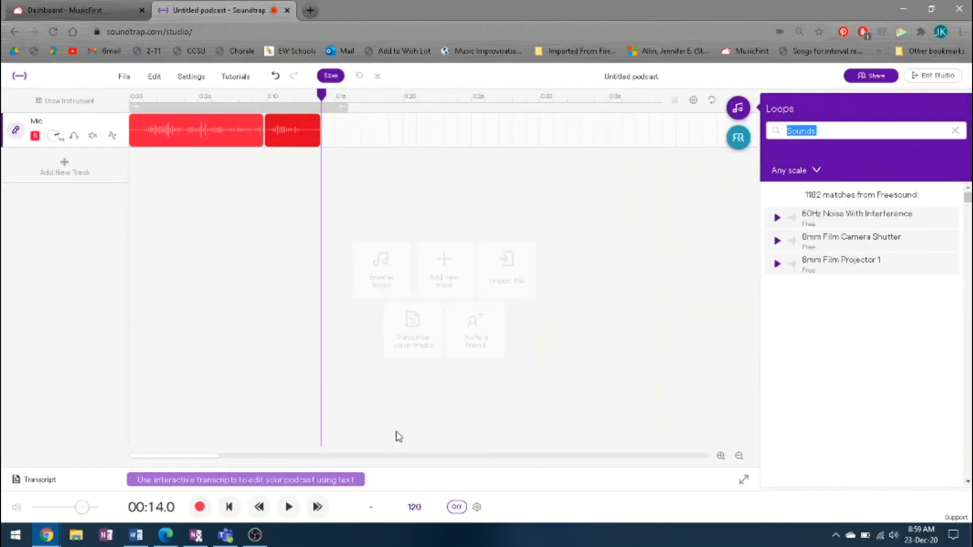
click(740, 109)
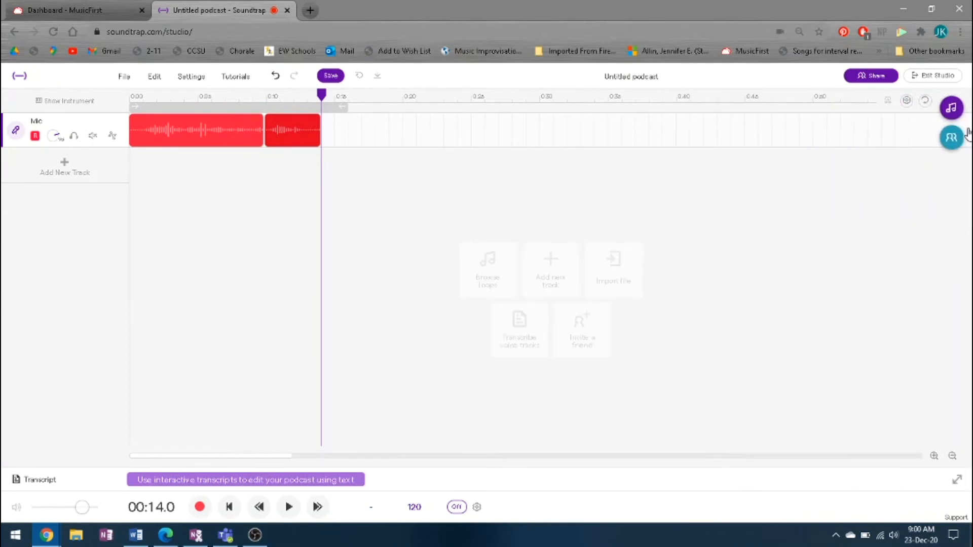
Open the loop library, clear the Sounds search, and filter the loops by Pop and New
click(953, 113)
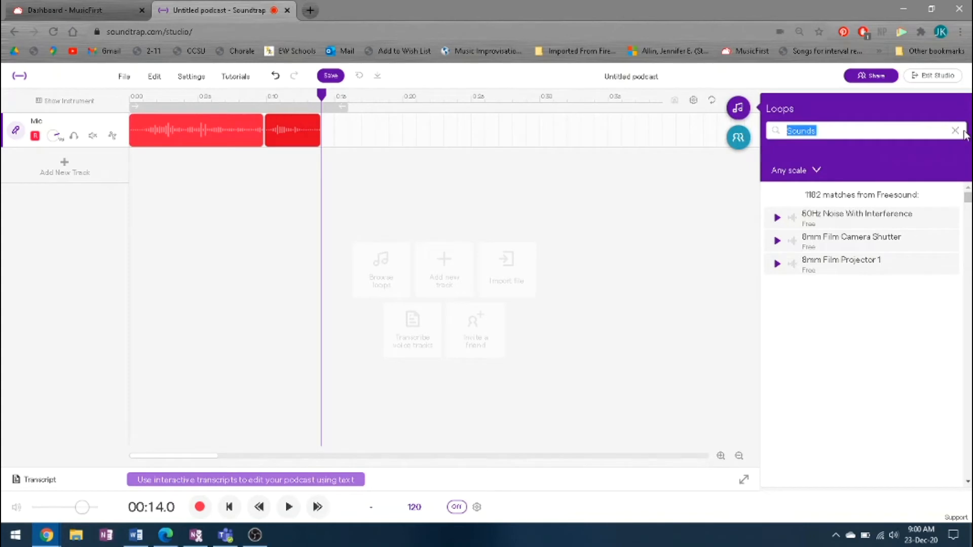
click(955, 130)
click(789, 132)
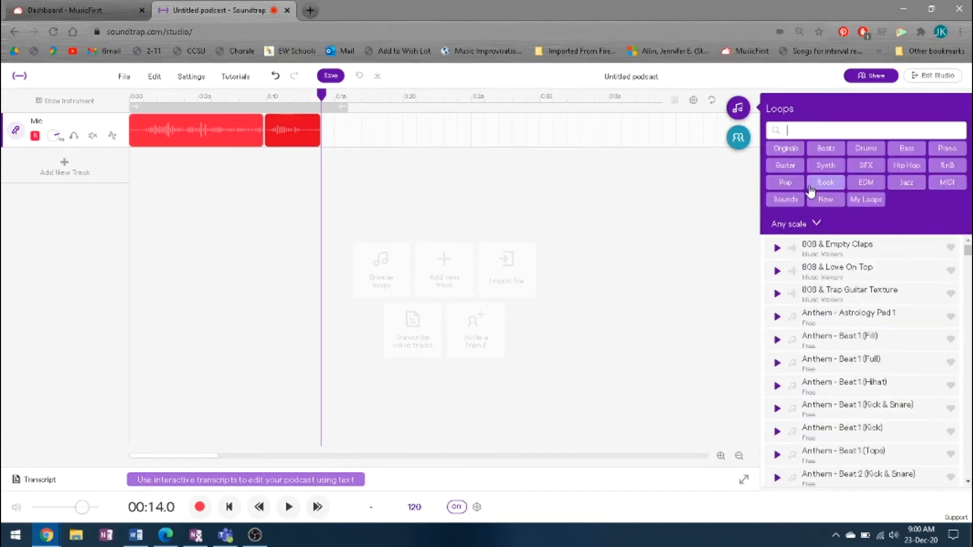
click(791, 184)
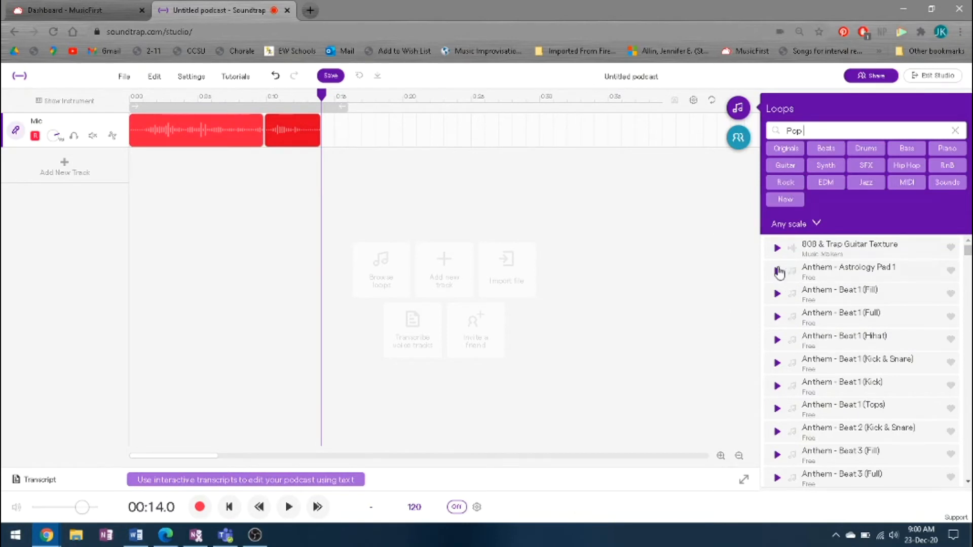
click(786, 198)
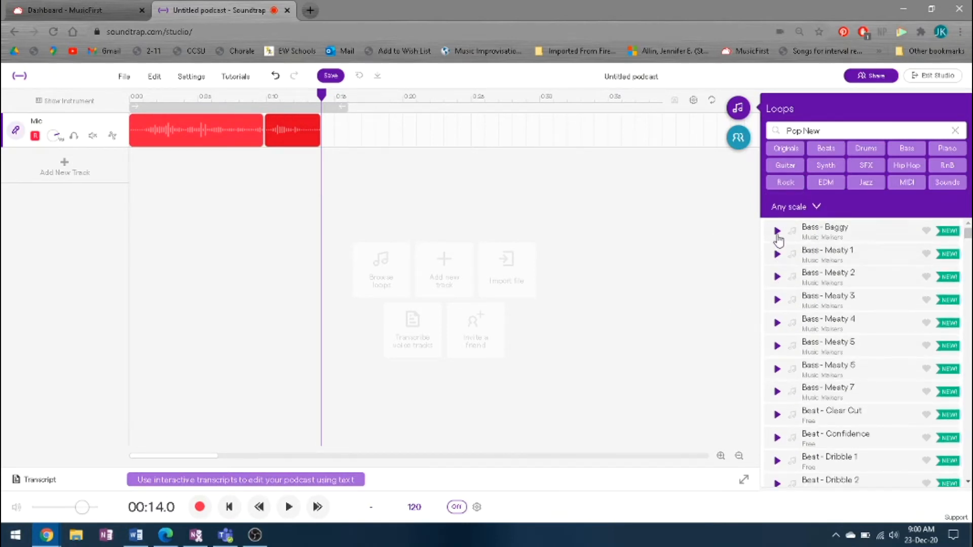
Preview the Bass - Baggy loop and place it on a new track beginning at 0:00
click(777, 232)
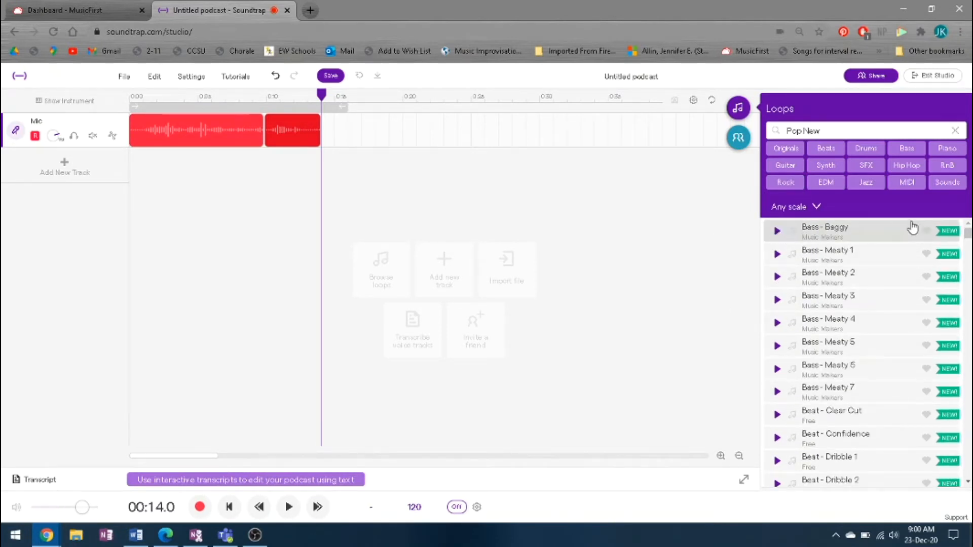
drag(904, 232, 131, 182)
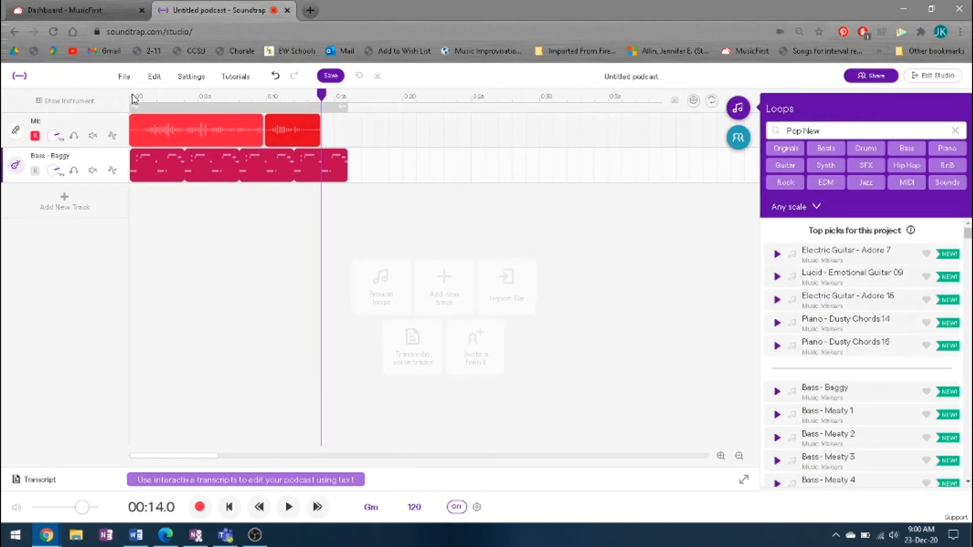
Play the voice and bass tracks together from the project start to about 3 seconds
click(133, 98)
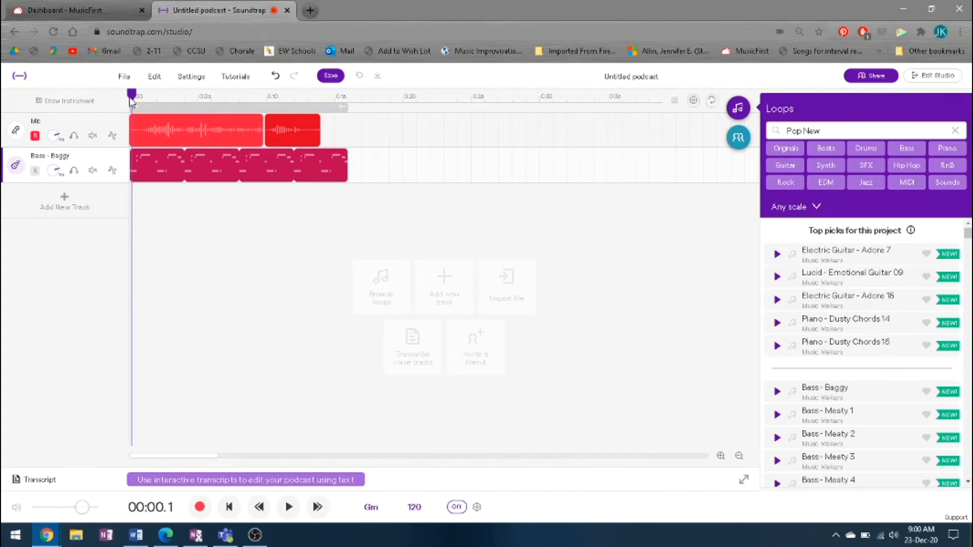
click(128, 98)
click(288, 508)
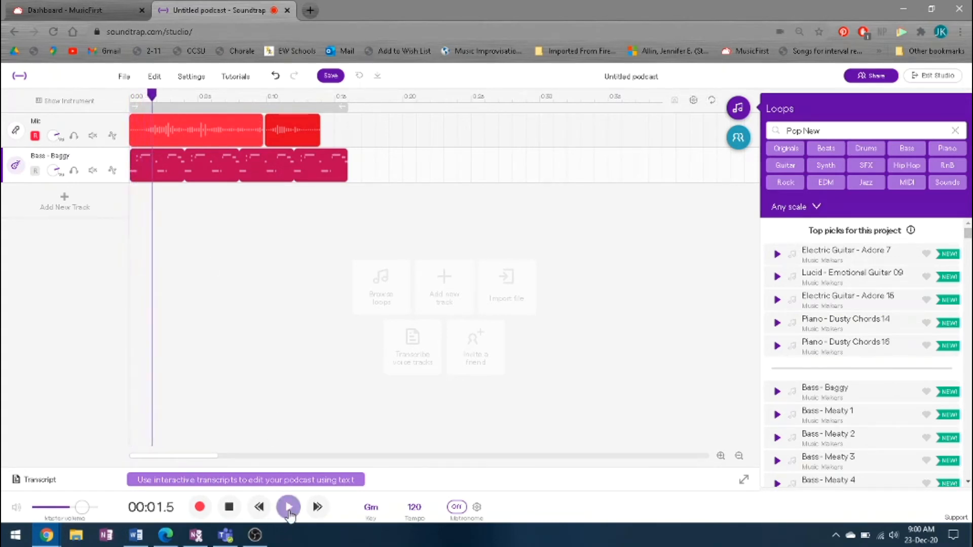
click(288, 508)
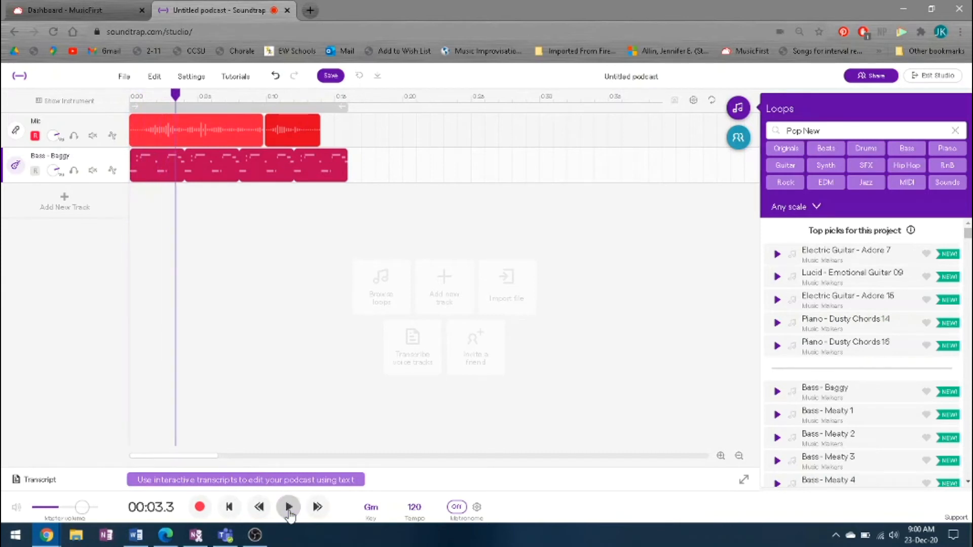
Shift both voice clips so the first starts at about 8 seconds, and play the mix from the start to about 9.7 seconds
click(345, 143)
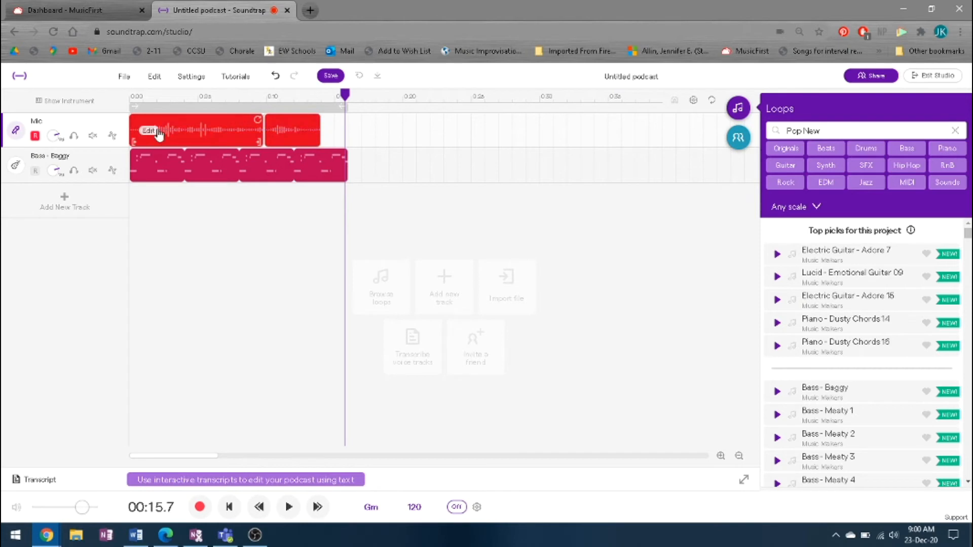
drag(190, 130, 294, 145)
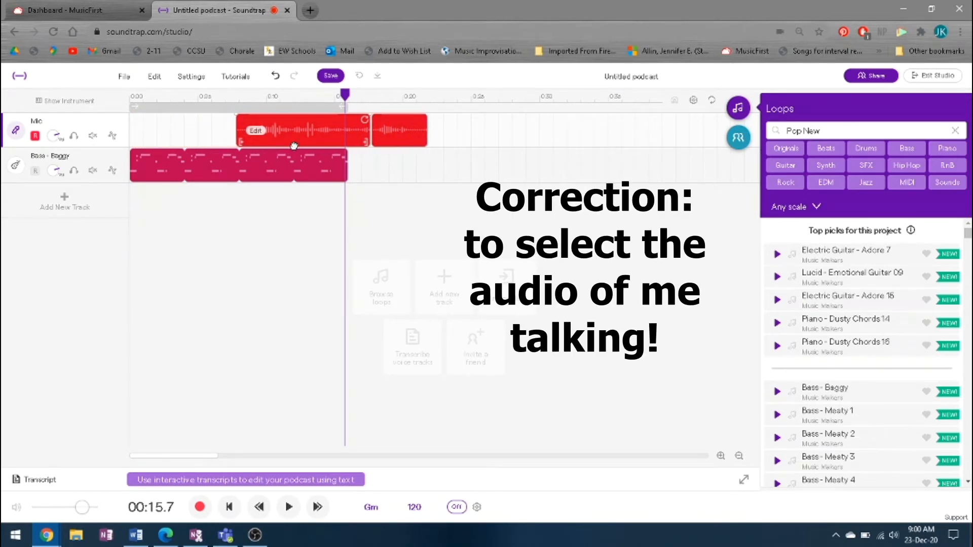
click(132, 98)
key(space)
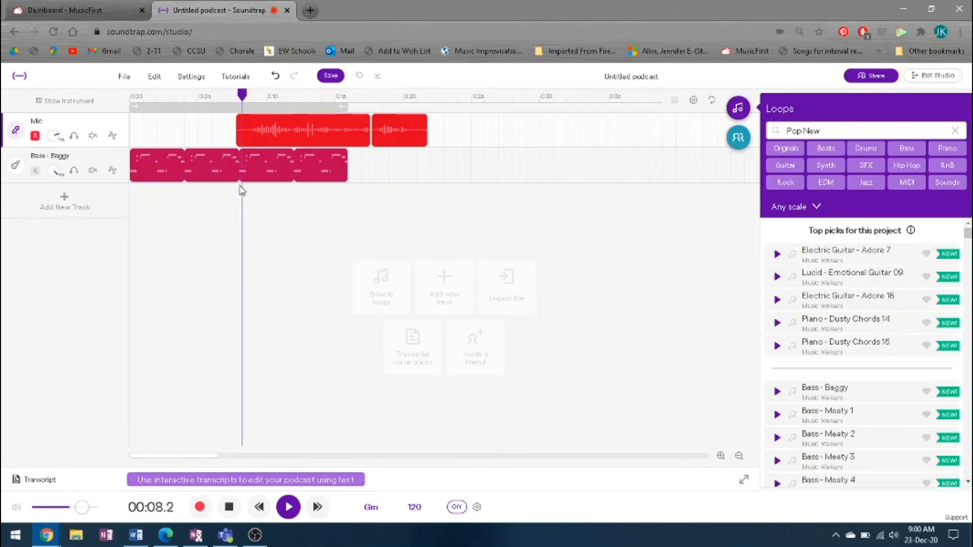
key(space)
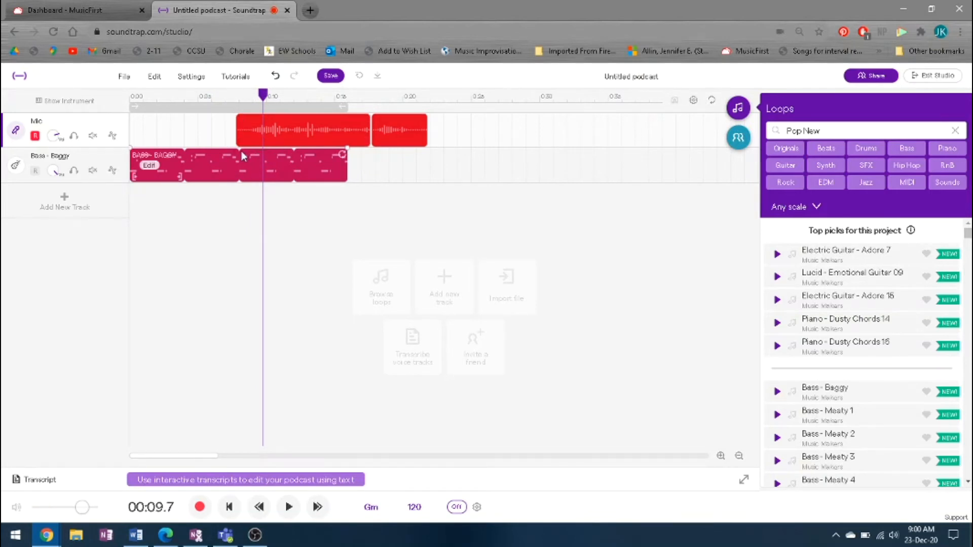
Trim about 1 second off the start of both voice clips and move them so the first starts at about 6.5 seconds
drag(242, 143, 254, 144)
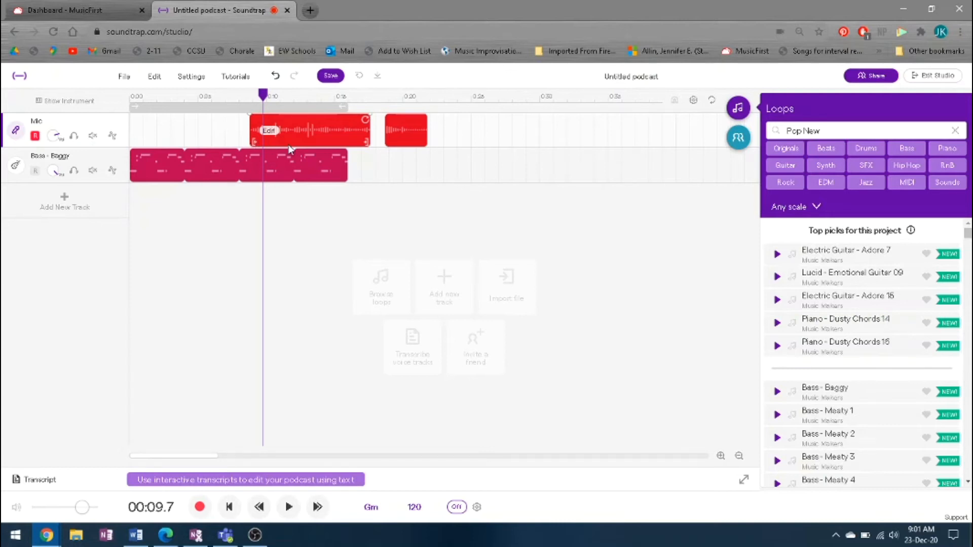
drag(294, 141, 266, 147)
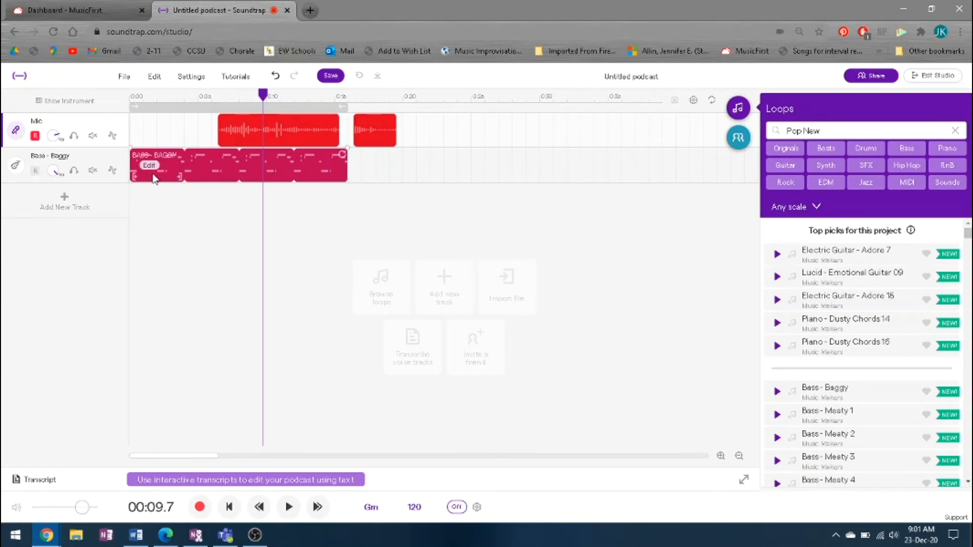
Split the Bass - Baggy region at about 9.9 seconds and delete everything after the split
click(265, 156)
click(265, 98)
double_click(265, 156)
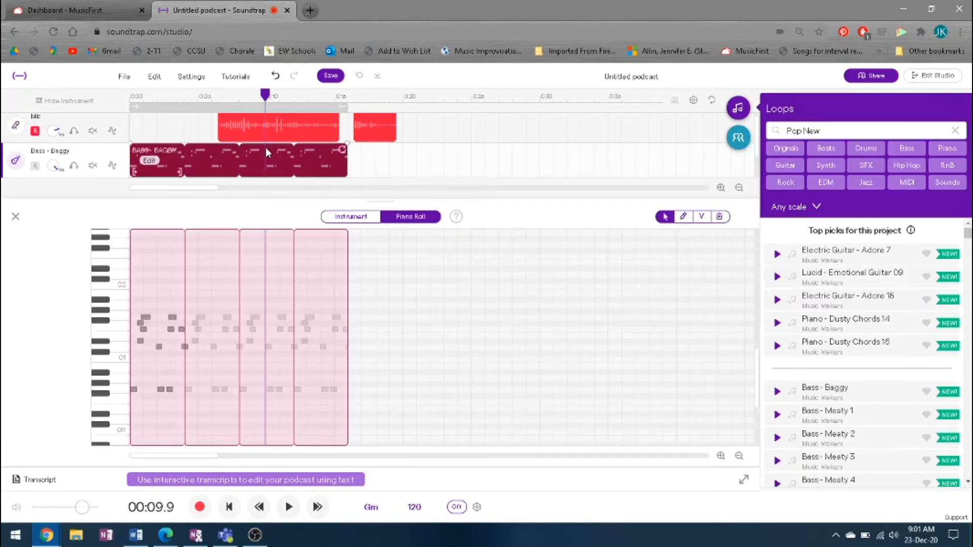
click(15, 216)
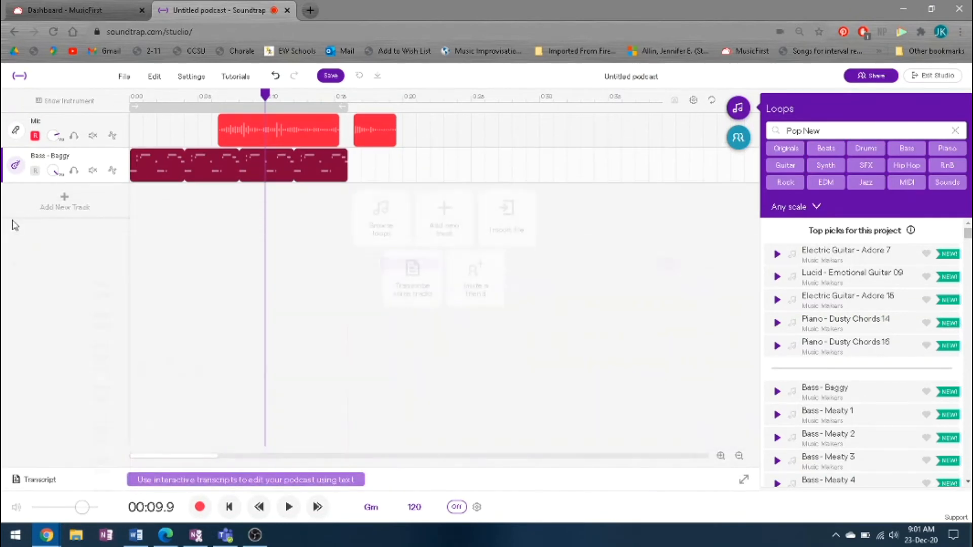
right_click(265, 165)
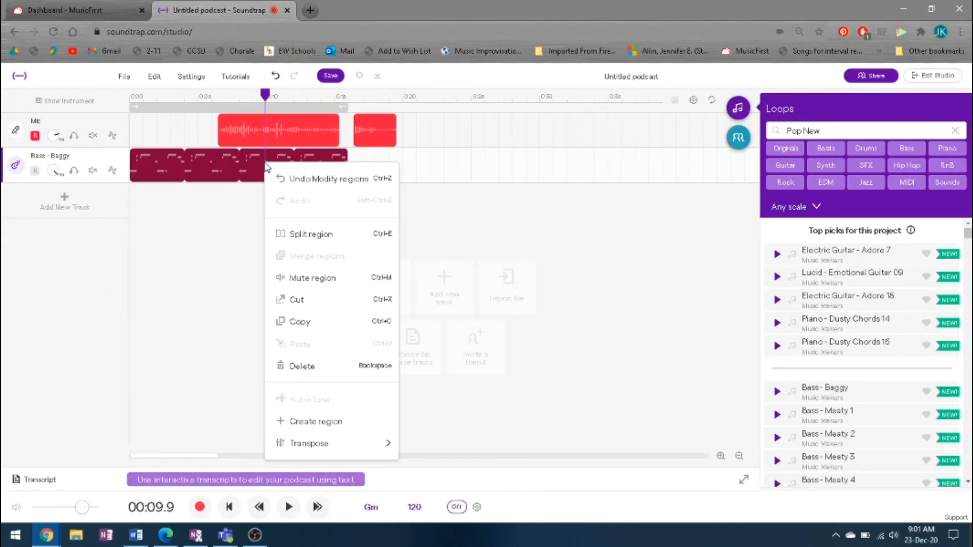
click(352, 235)
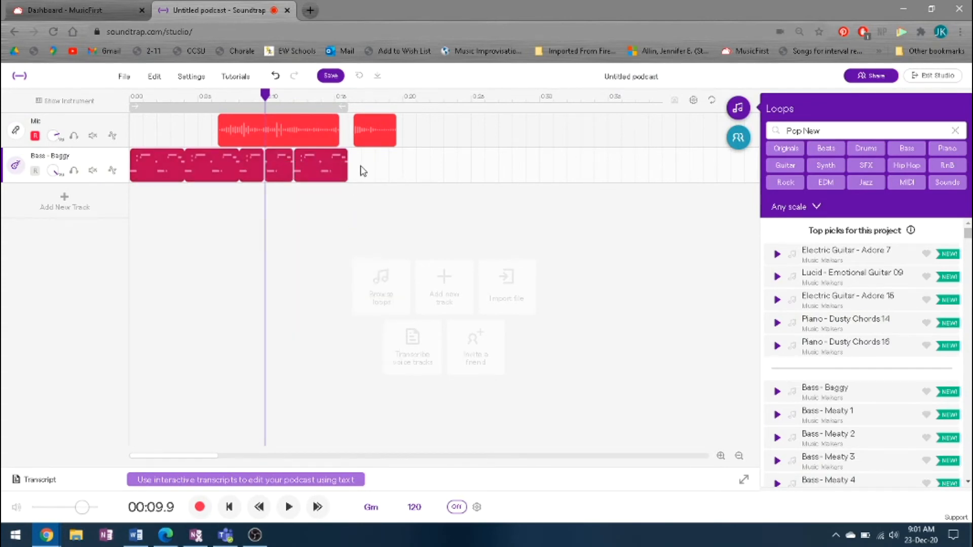
key(Delete)
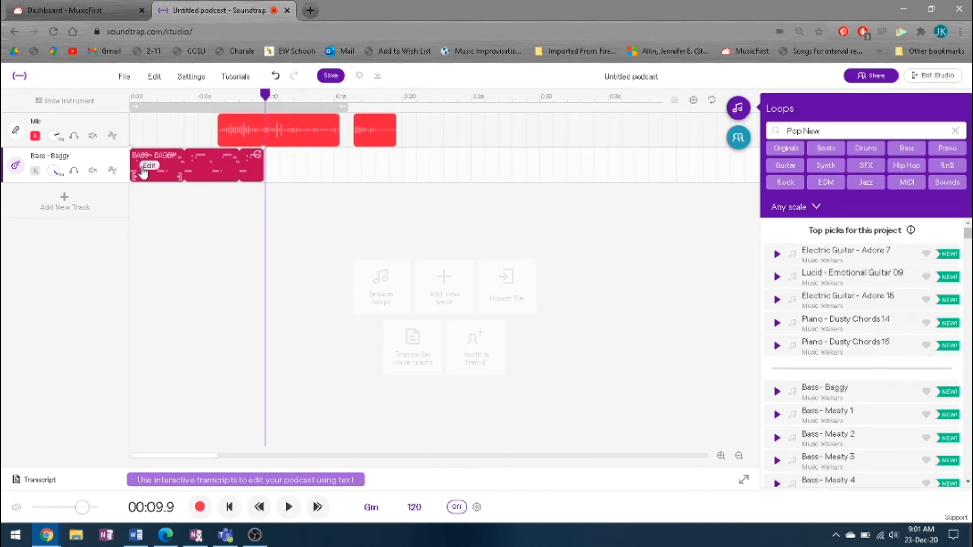
Add a fade out to the Bass - Baggy region, starting at about 6 seconds
right_click(223, 160)
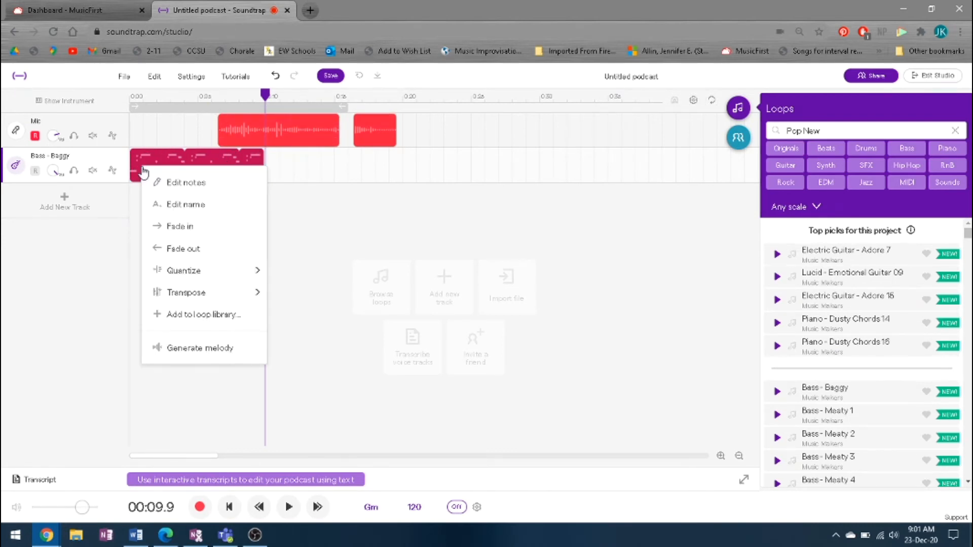
click(217, 228)
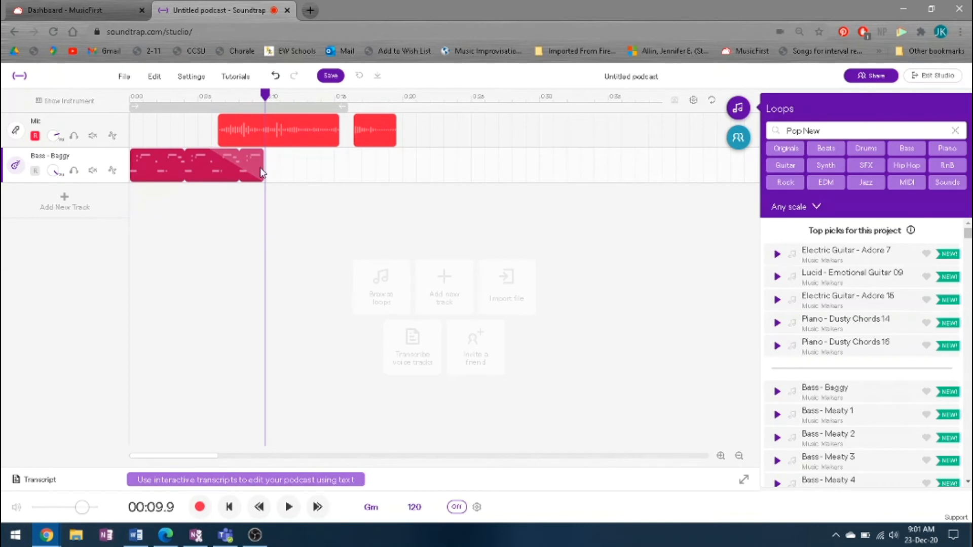
click(209, 150)
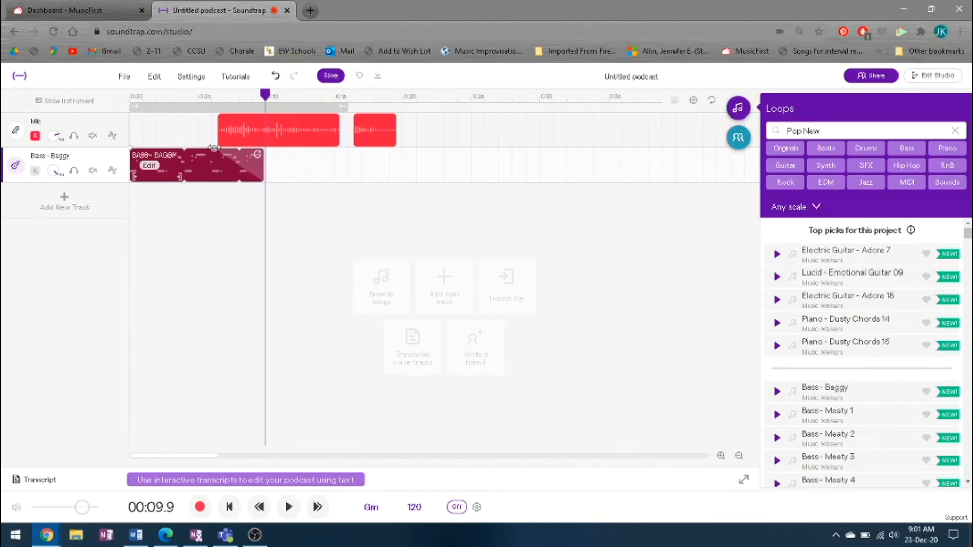
Play the project from near the start to hear the bass fade out under the voice, and stop playback
click(137, 98)
key(space)
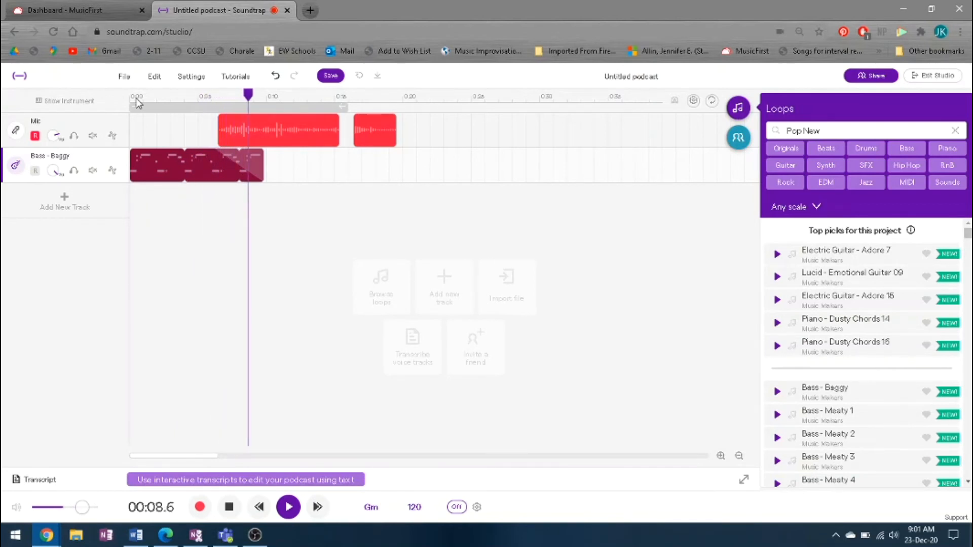
click(137, 103)
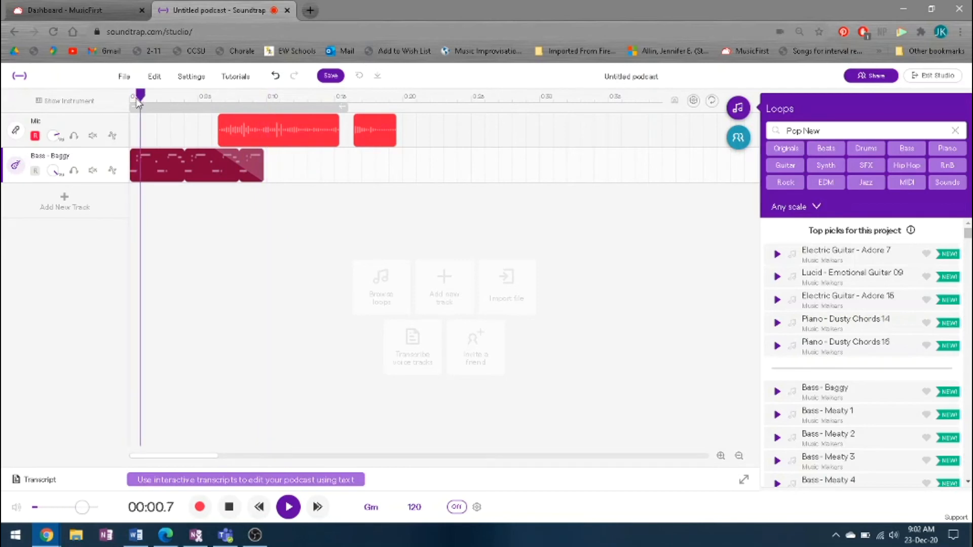
key(space)
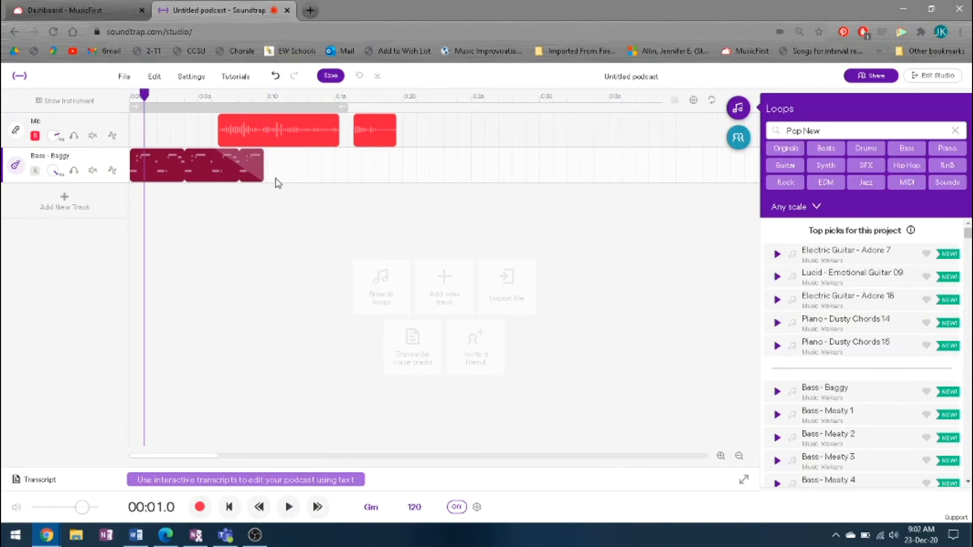
Shorten the Bass - Baggy loop to end at about 6.5 seconds, and extend its end to about 10.7 seconds
mouse_move(259, 170)
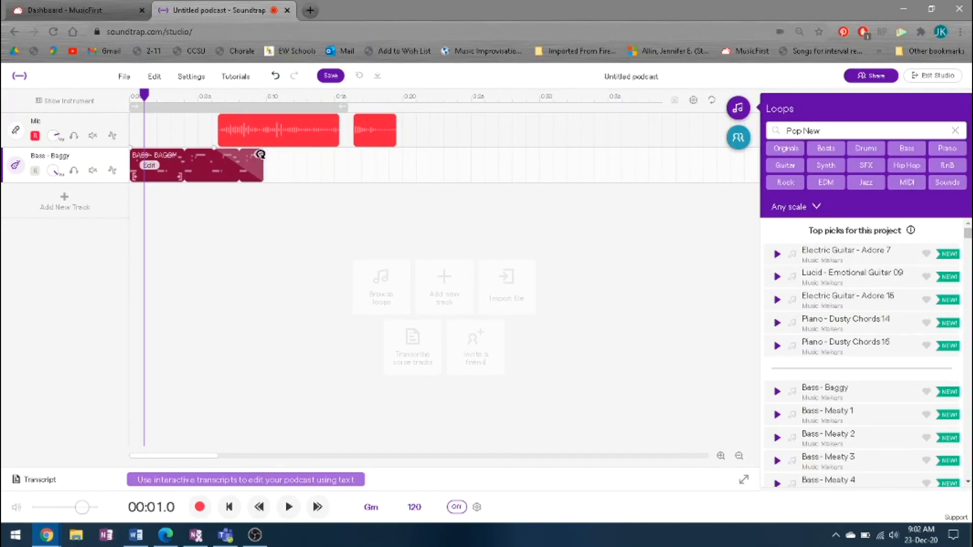
mouse_move(259, 153)
mouse_down()
mouse_move(445, 166)
mouse_move(259, 160)
mouse_up()
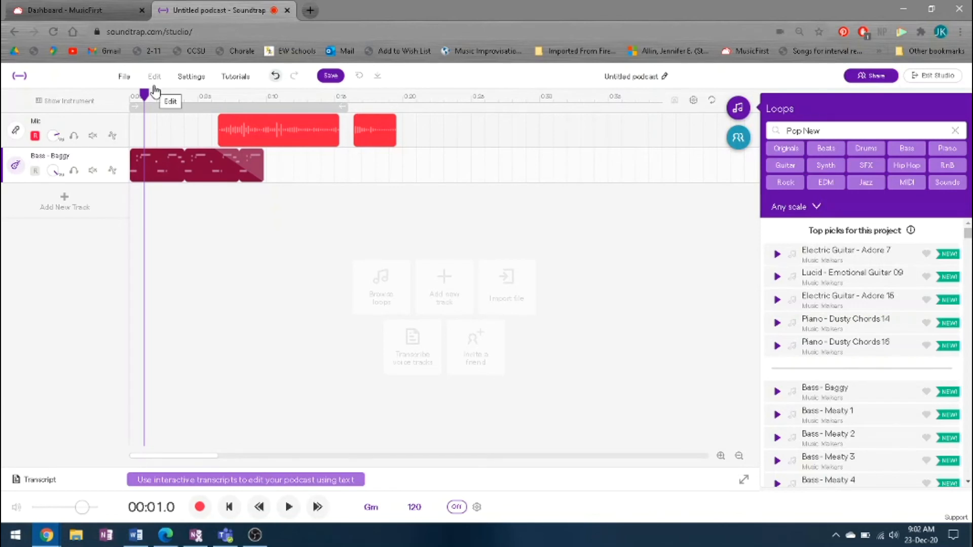
drag(263, 174, 218, 175)
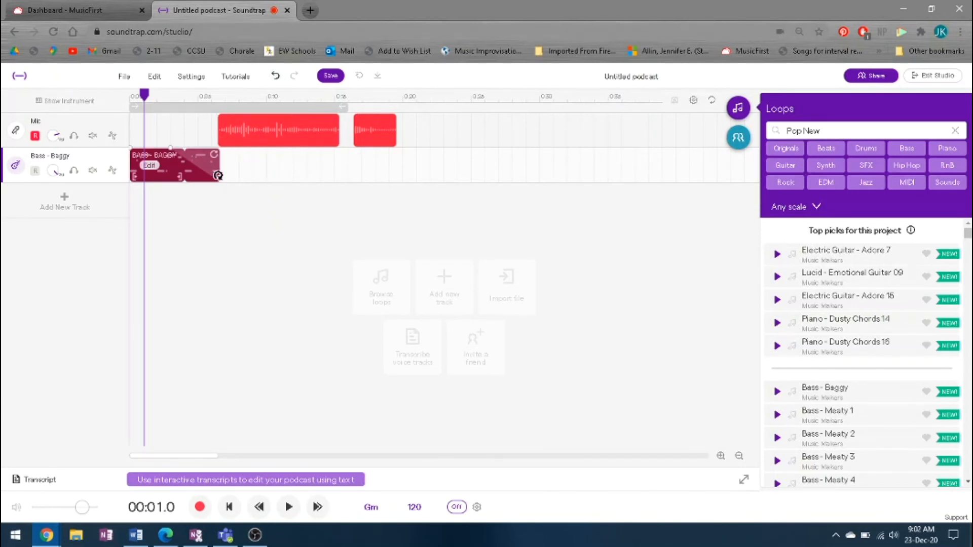
drag(218, 176, 274, 181)
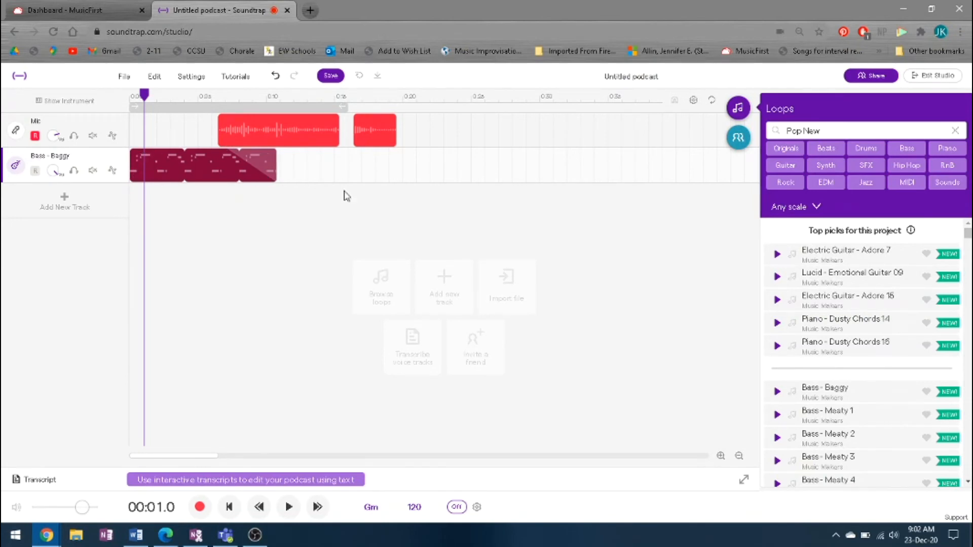
Move the second voice clip on the Mic track so it starts directly after the first clip
mouse_move(268, 173)
mouse_move(385, 135)
drag(385, 135, 372, 141)
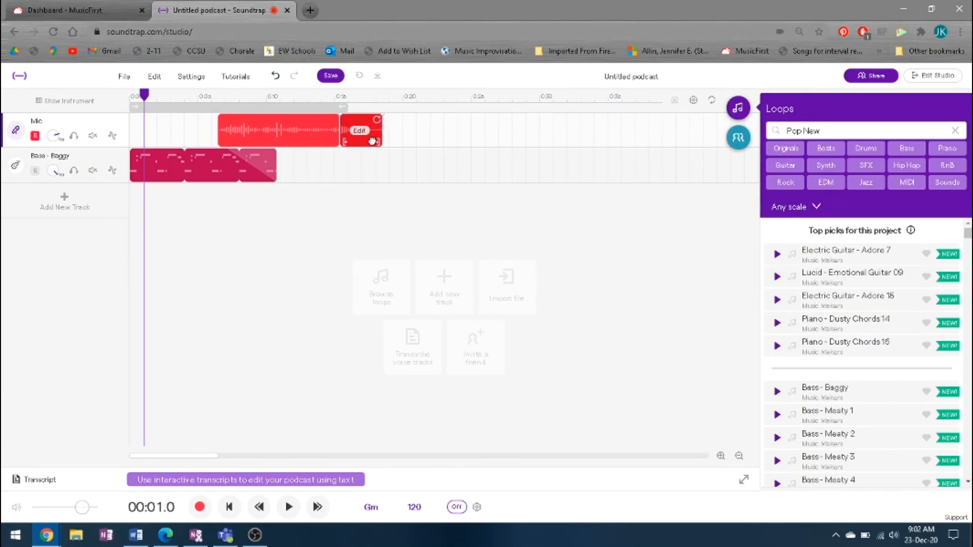
Place the Lucid - Emotional Guitar 09 loop on the bass track with a fade in, spanning about 15.6 to 23.7 seconds
click(850, 285)
drag(850, 285, 375, 162)
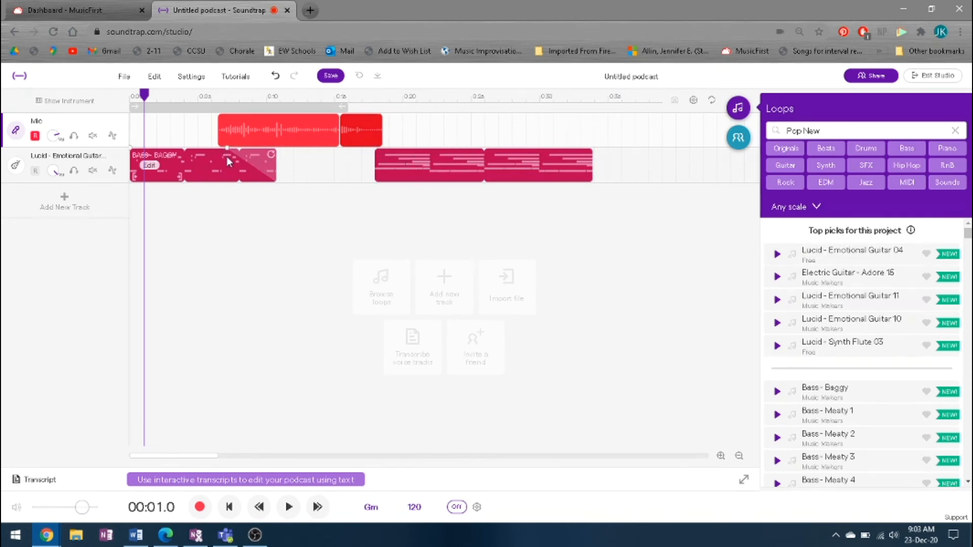
right_click(400, 165)
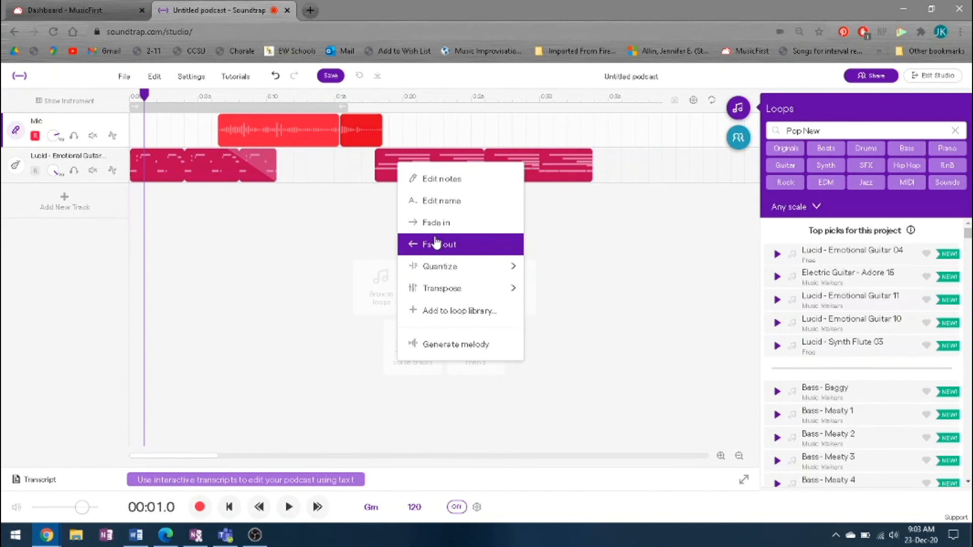
click(441, 223)
drag(499, 160, 467, 159)
drag(556, 175, 453, 175)
Play the project from about 12.8 seconds to hear the guitar fade in under the voice, and stop playback
click(305, 95)
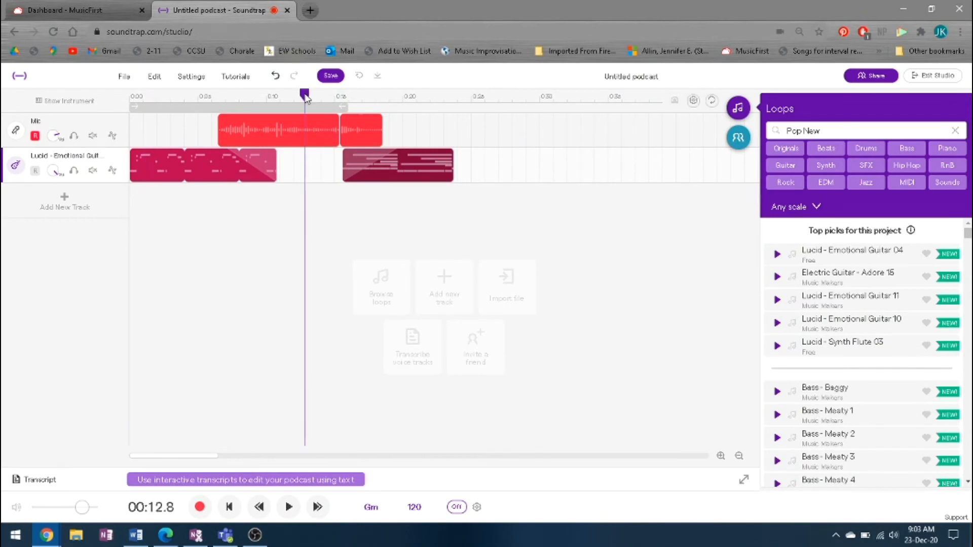
key(space)
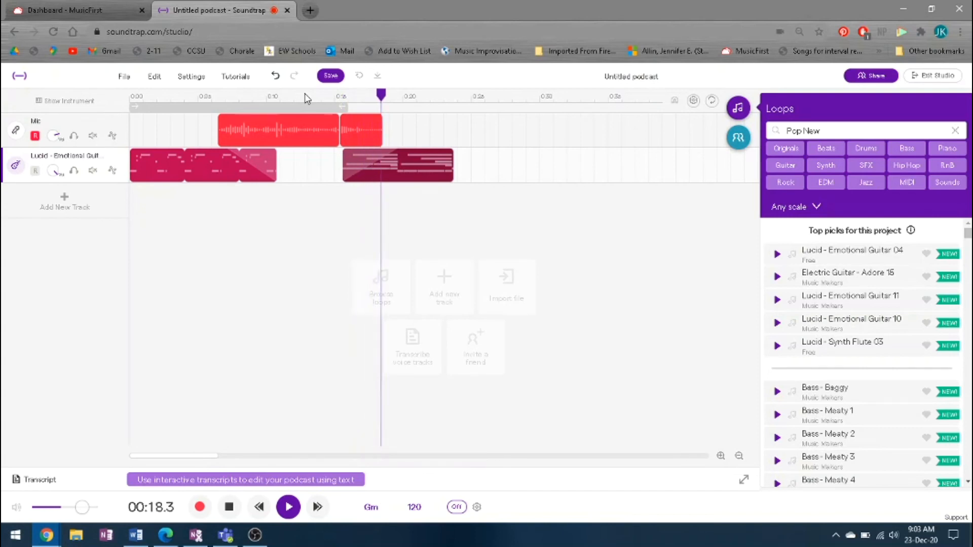
key(space)
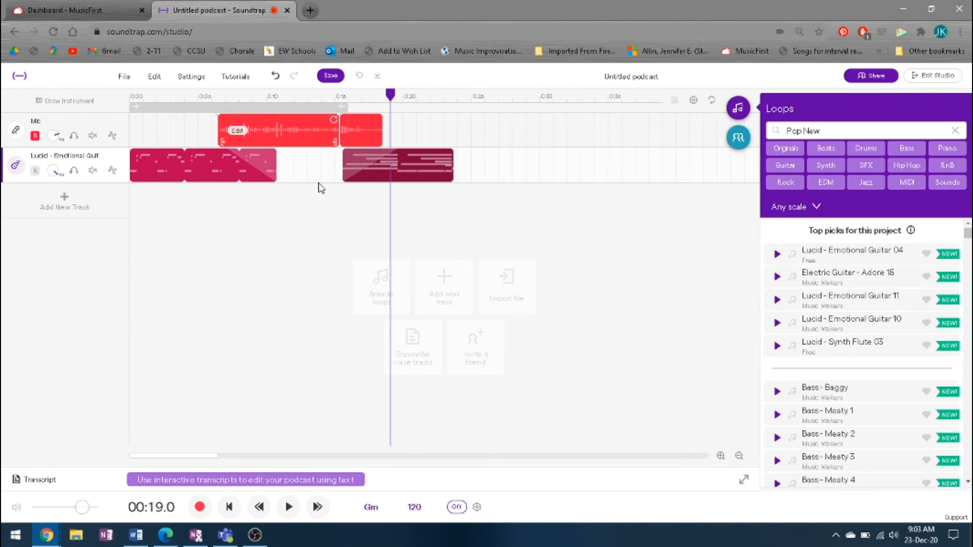
Restore about 0.6 seconds of audio at the start of the second voice clip, keeping it directly after the first clip
click(720, 455)
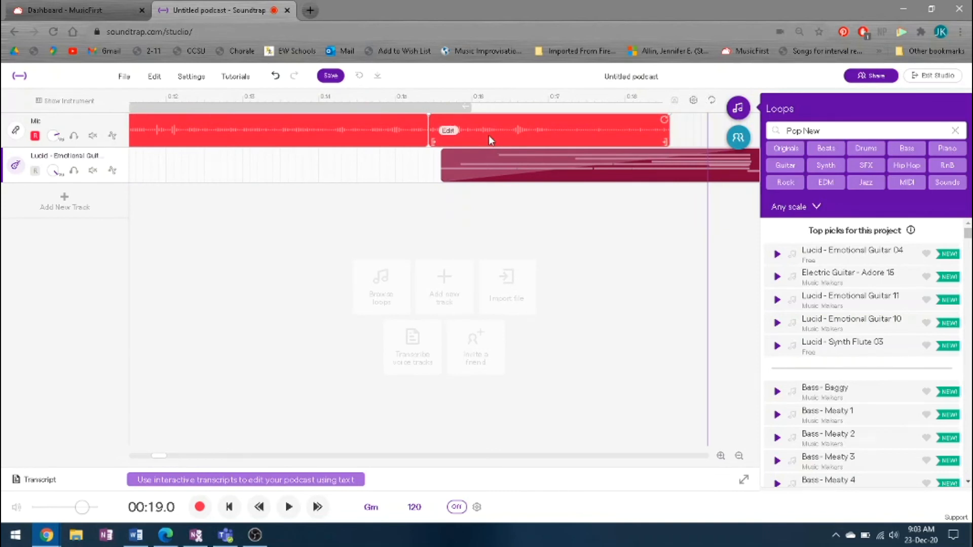
drag(489, 136, 434, 135)
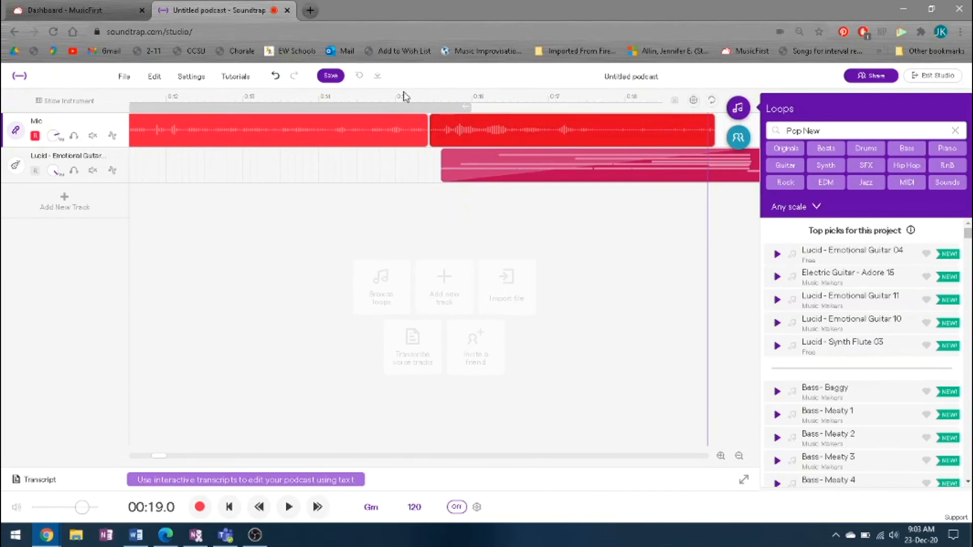
Play the project from about 14.2 seconds to check the voice transition and guitar ending, and stop playback
click(338, 95)
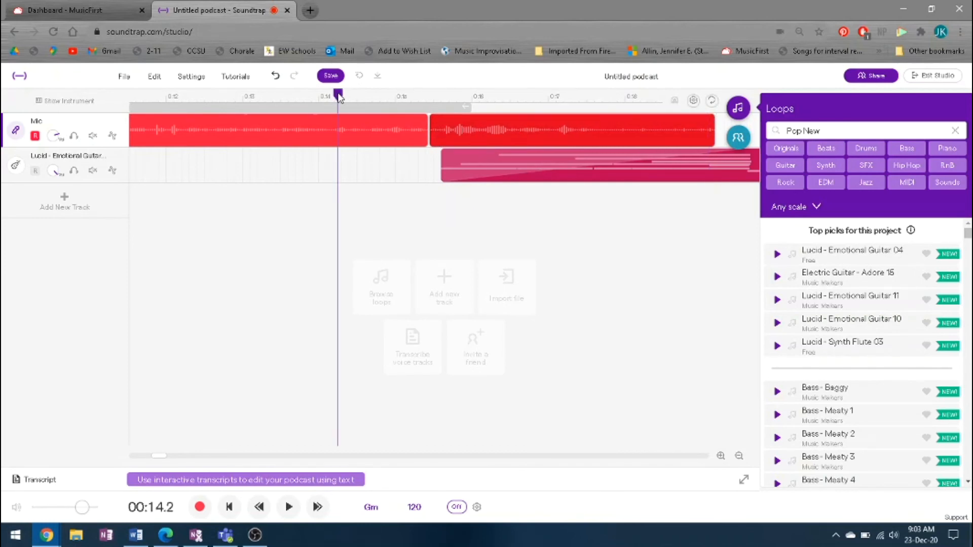
key(space)
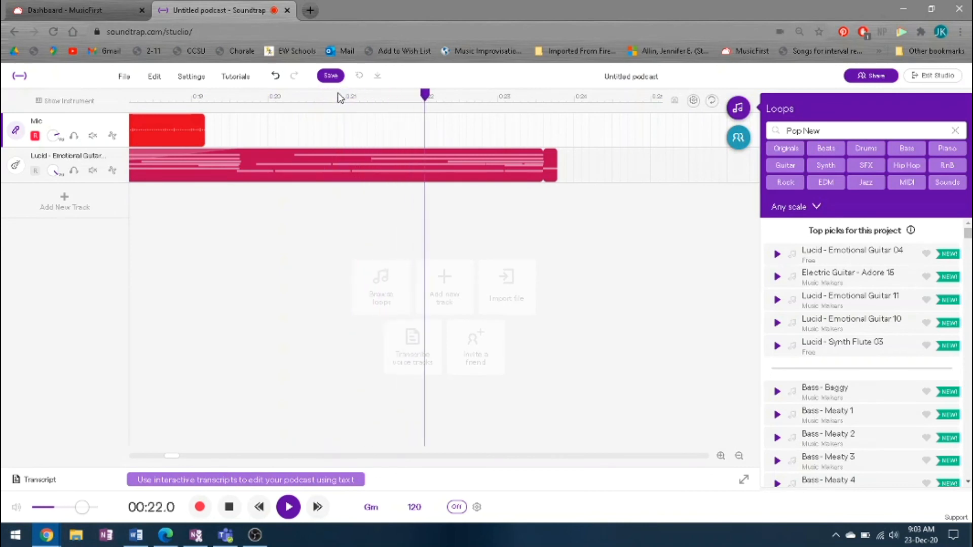
key(space)
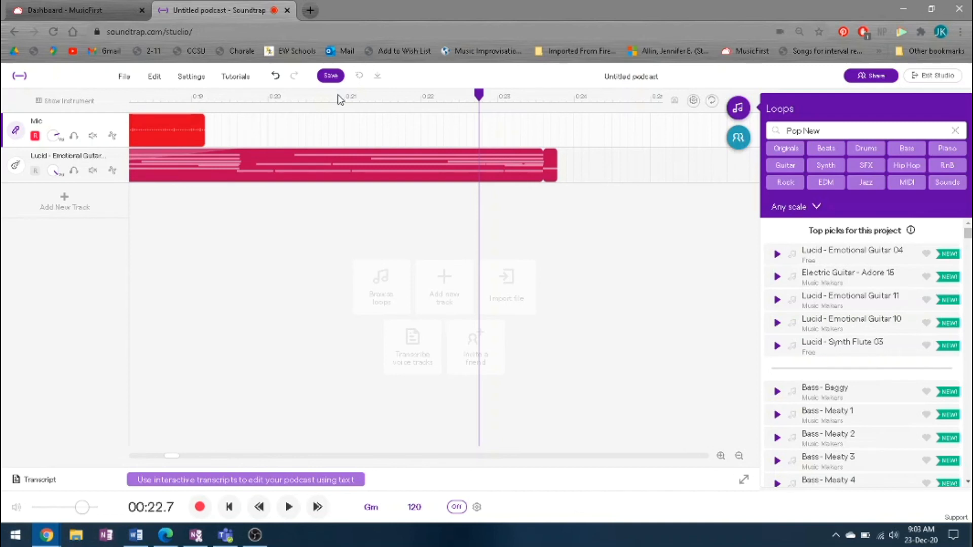
Hide the loop library and save the podcast project
click(739, 107)
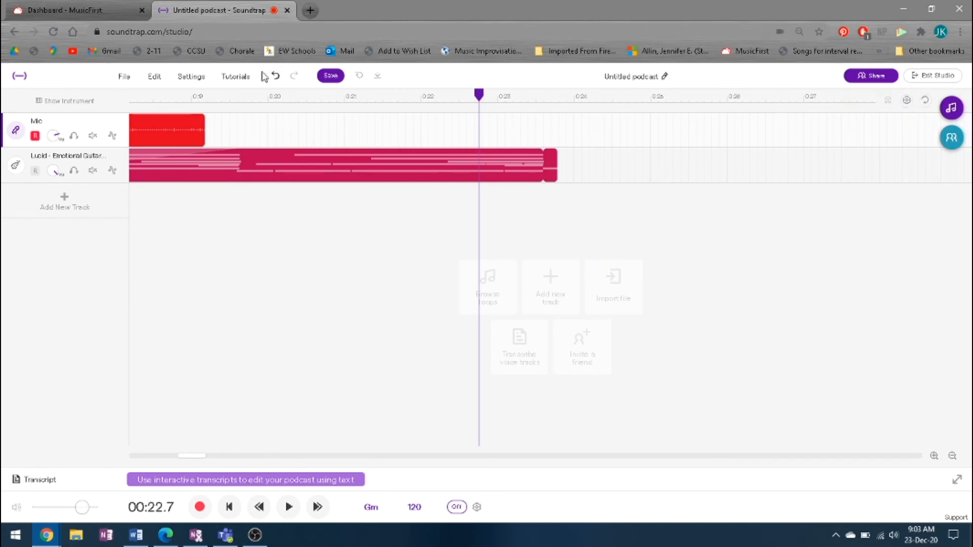
click(331, 76)
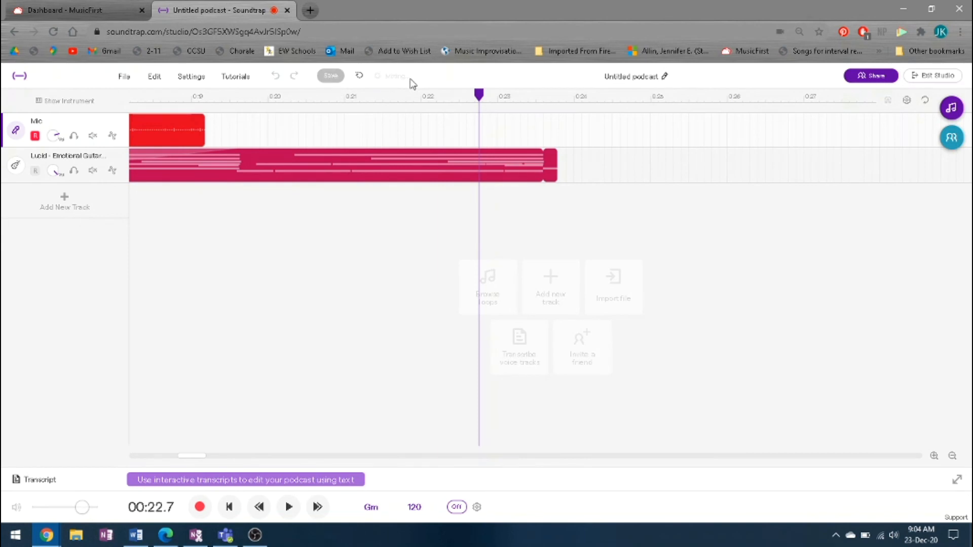
Rename the project with the author's last name followed by "Podcast Per E"
click(665, 78)
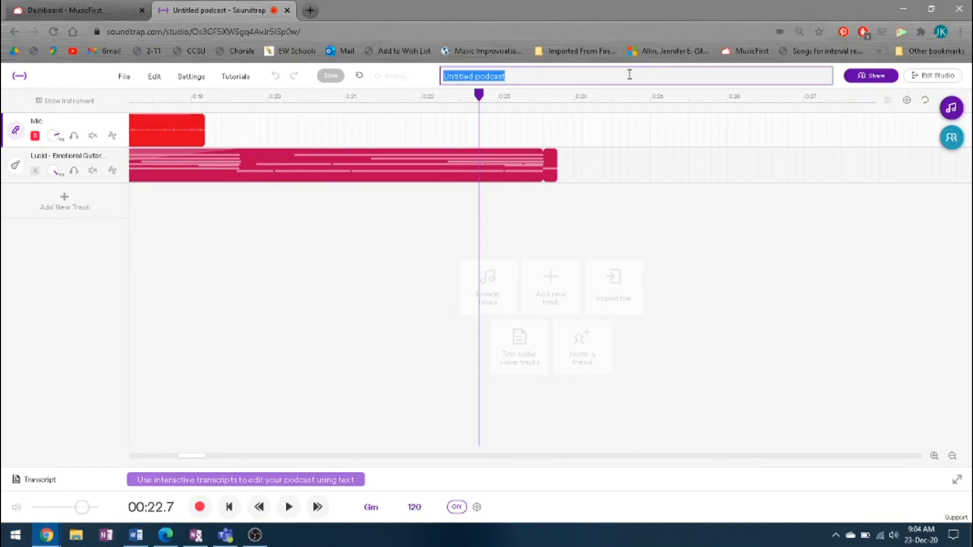
text(Kaprie)
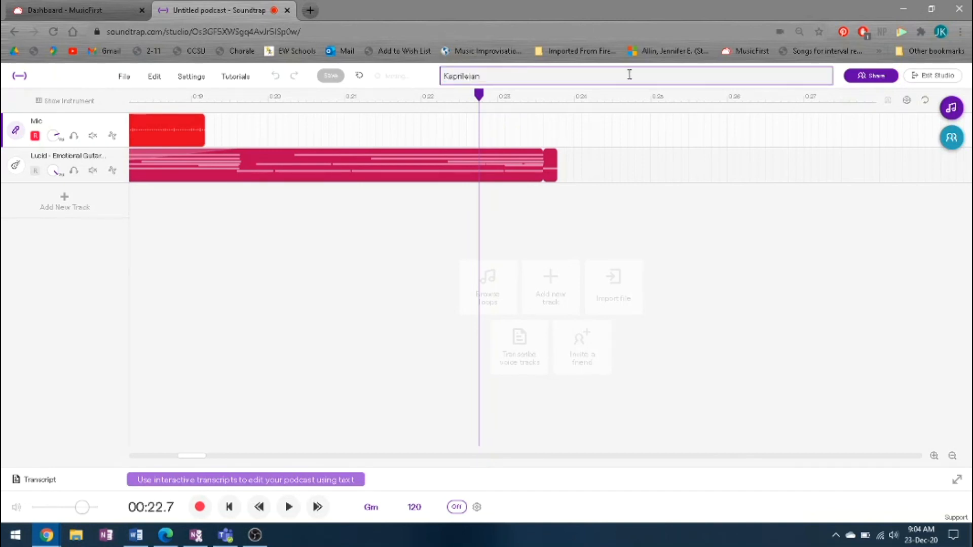
text(elian Podcast Per E)
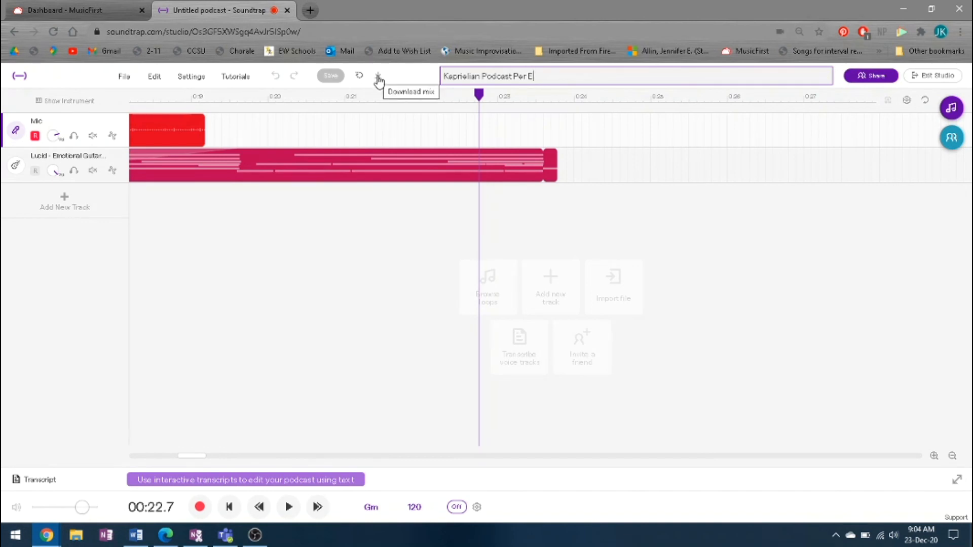
Try to export the renamed project to an mp3 file
click(129, 86)
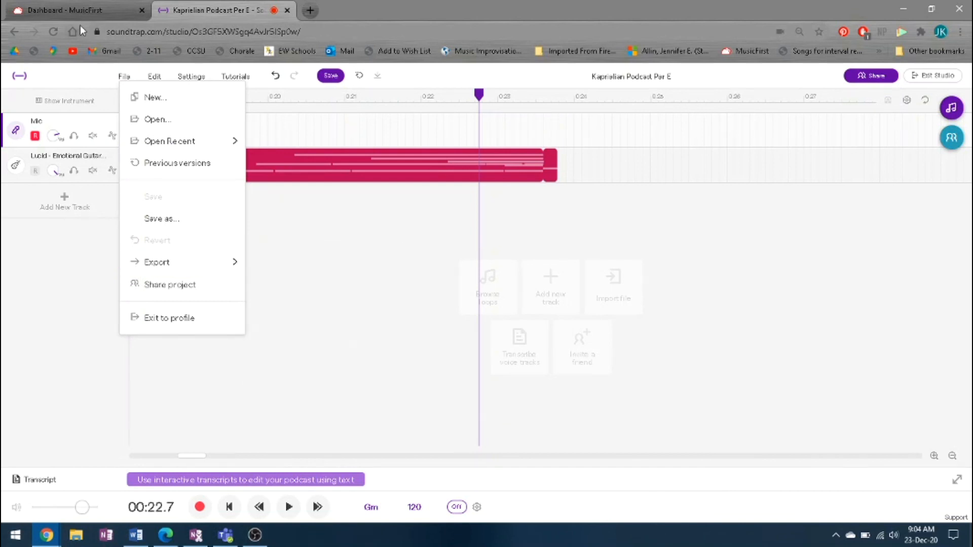
mouse_move(193, 264)
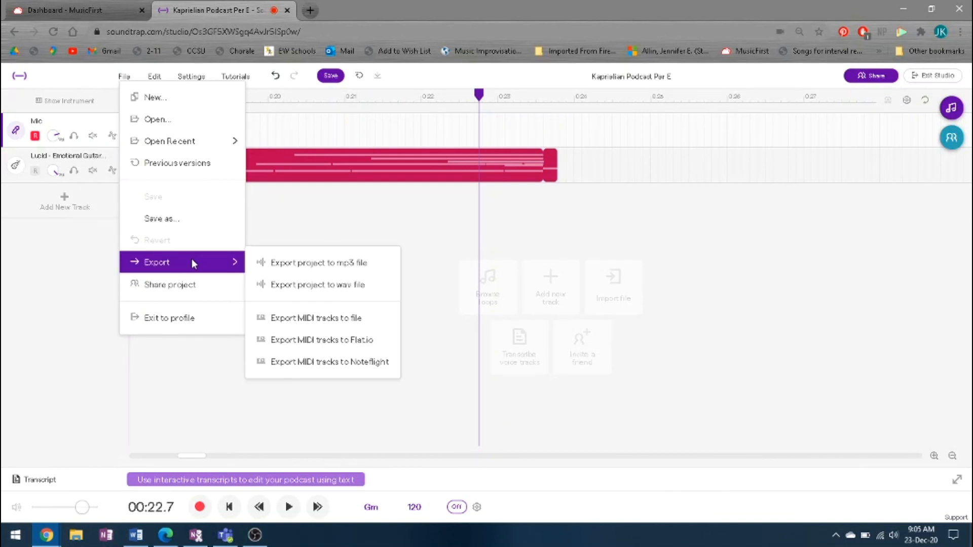
click(360, 274)
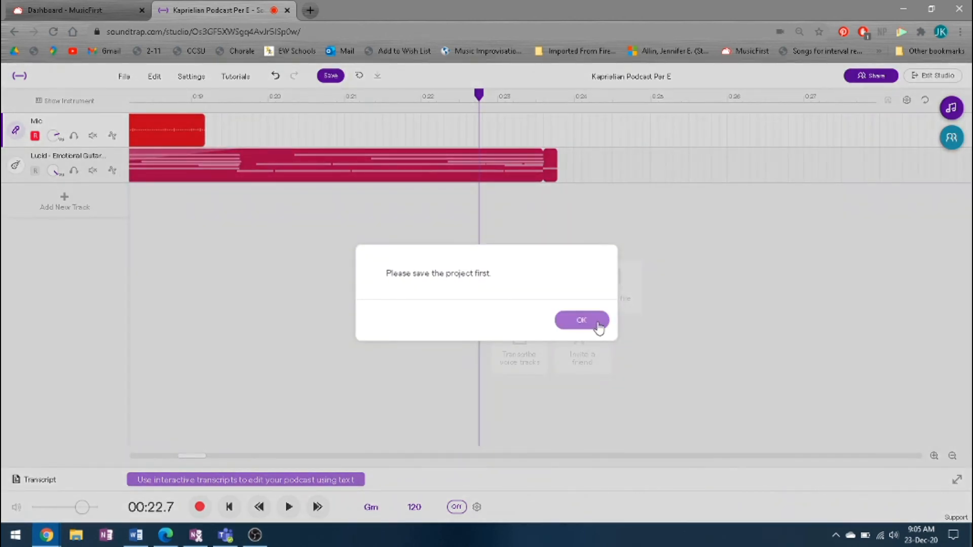
click(598, 324)
Save the renamed project and export it to an mp3 file
click(332, 76)
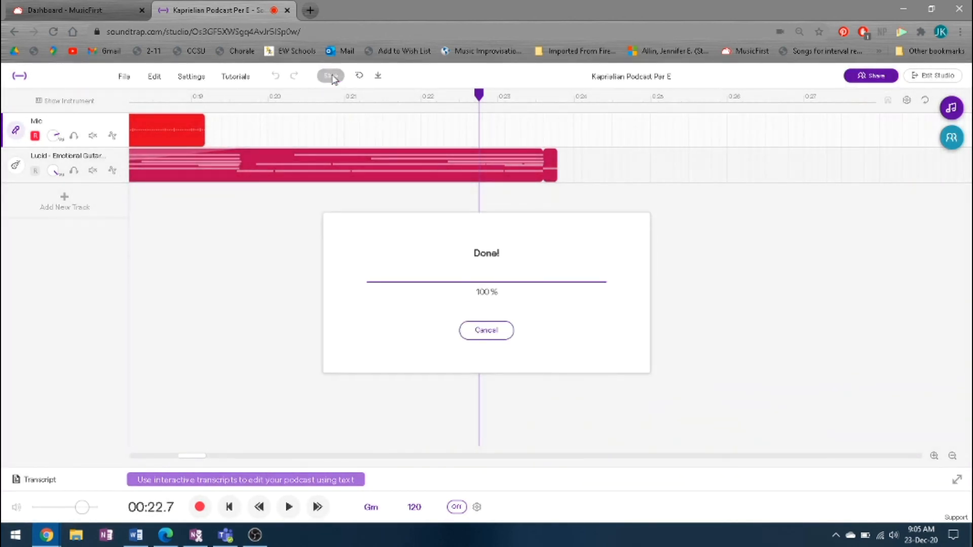
click(122, 77)
mouse_move(210, 262)
click(308, 264)
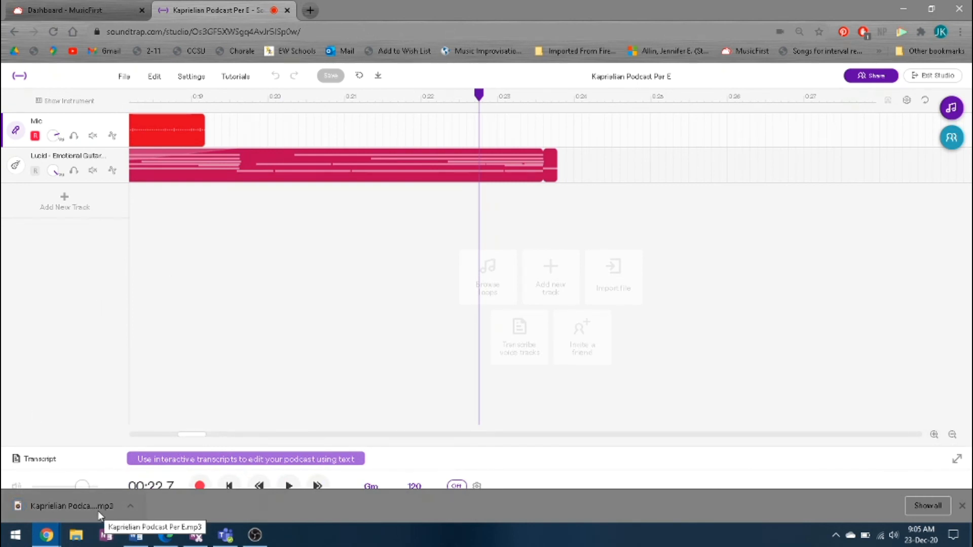
Switch to Teams, leave the open Using MusicFirst presentation, and return to the Soundtrap project in the browser
click(227, 538)
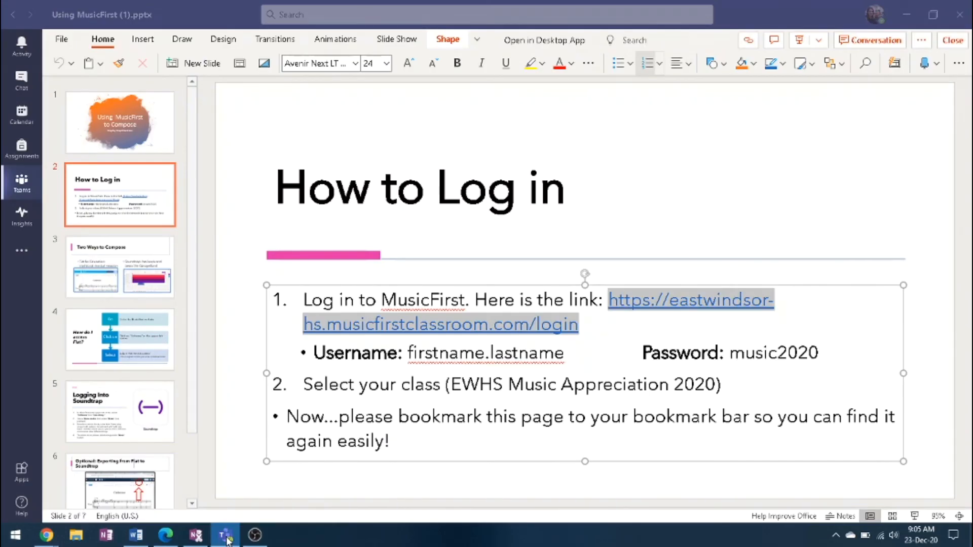
click(953, 40)
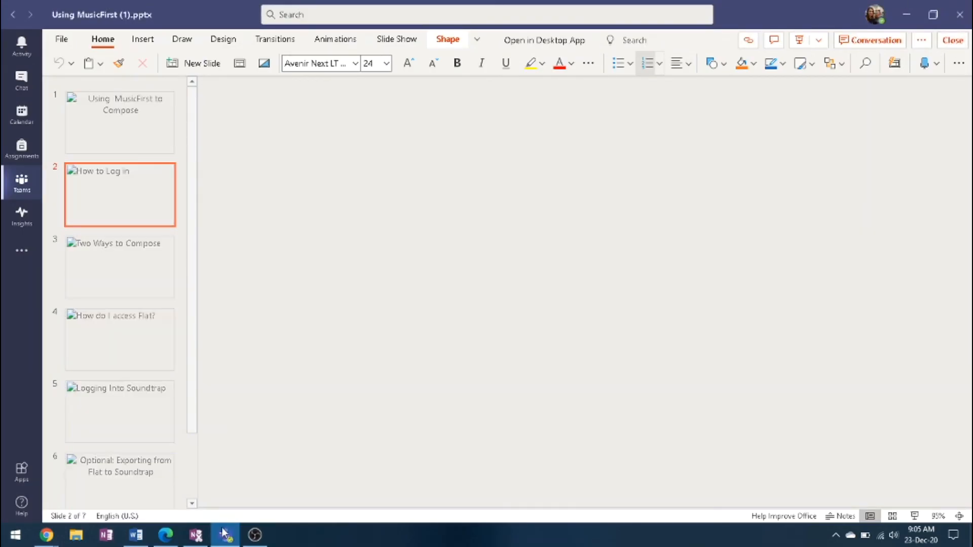
click(908, 10)
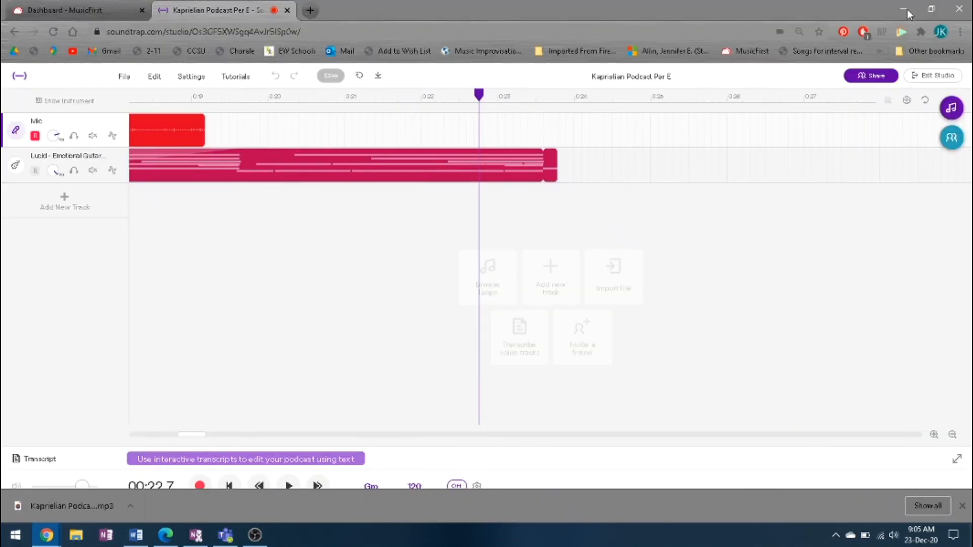